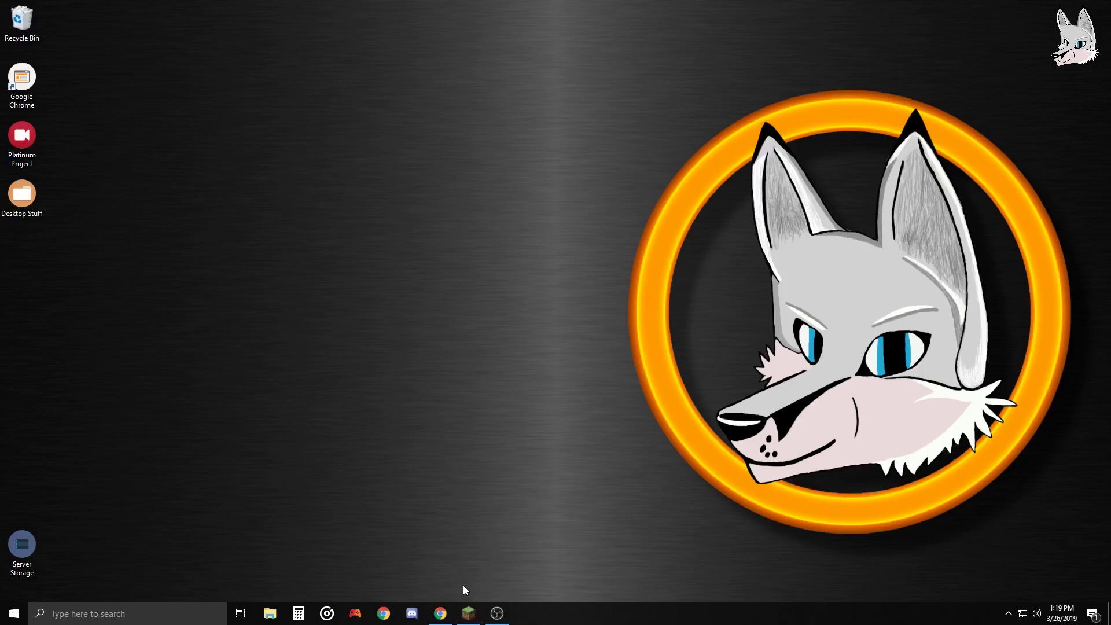
Switch to Chrome and download the recommended Forge 1.12.2 - 14.23.5.2768 installer, keeping the jar file and closing the download page
{"action": "left_click", "coordinate": [445, 614]}
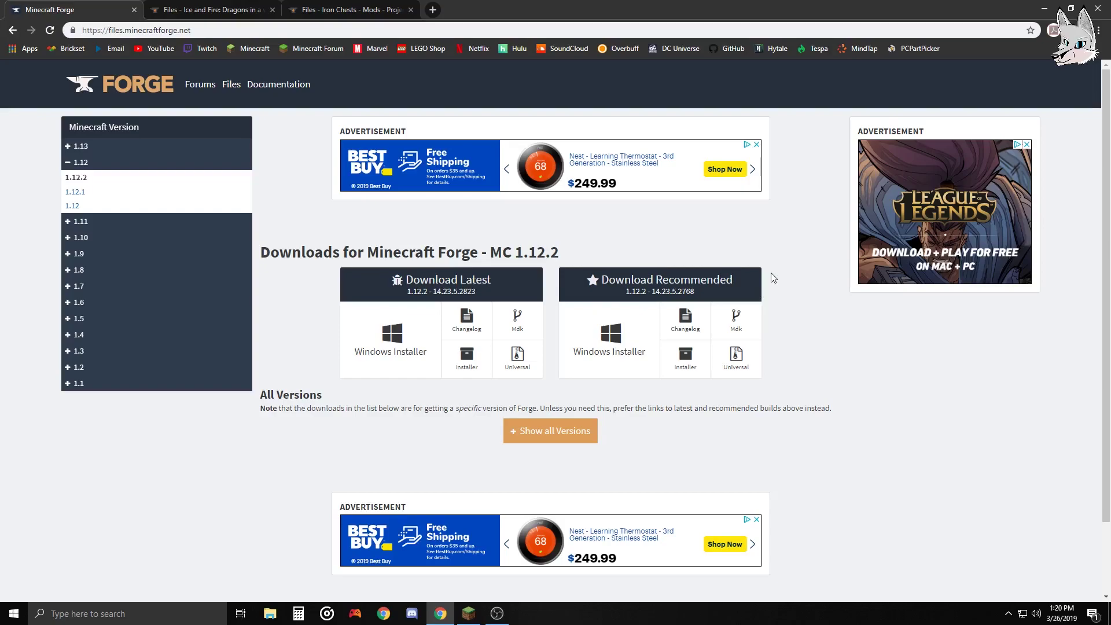
{"action": "left_click", "coordinate": [690, 364]}
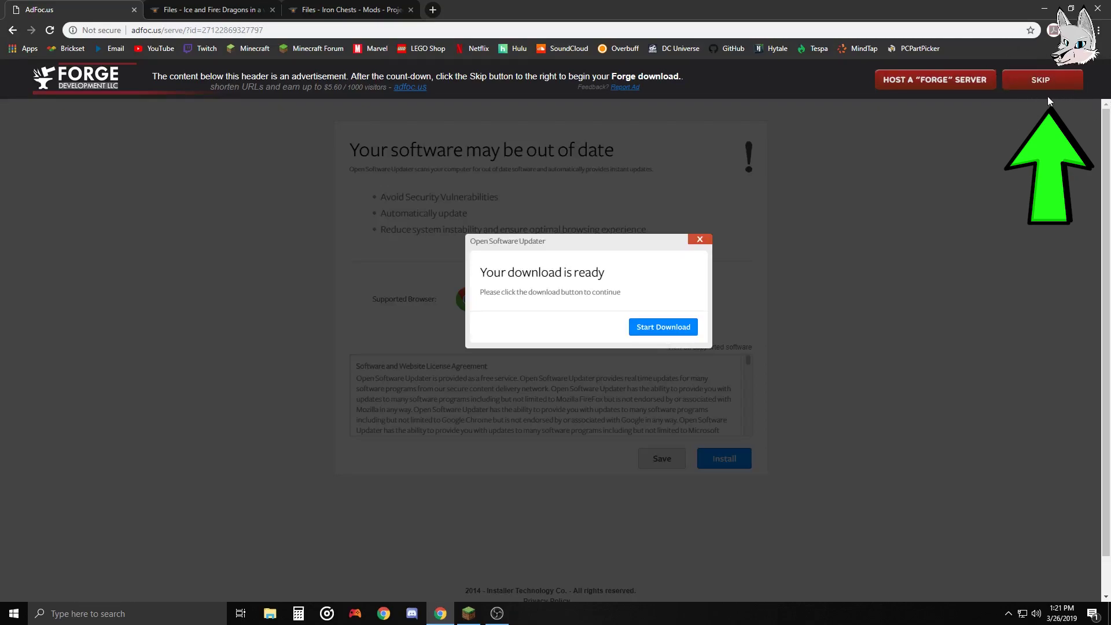
{"action": "left_click", "coordinate": [1046, 84]}
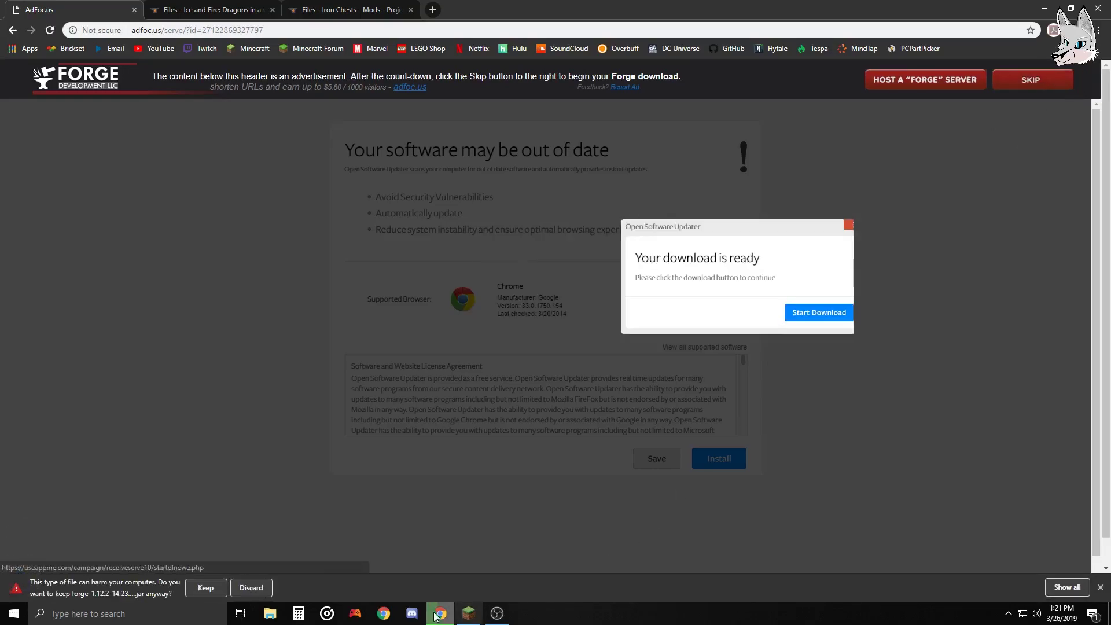
{"action": "left_click", "coordinate": [215, 588]}
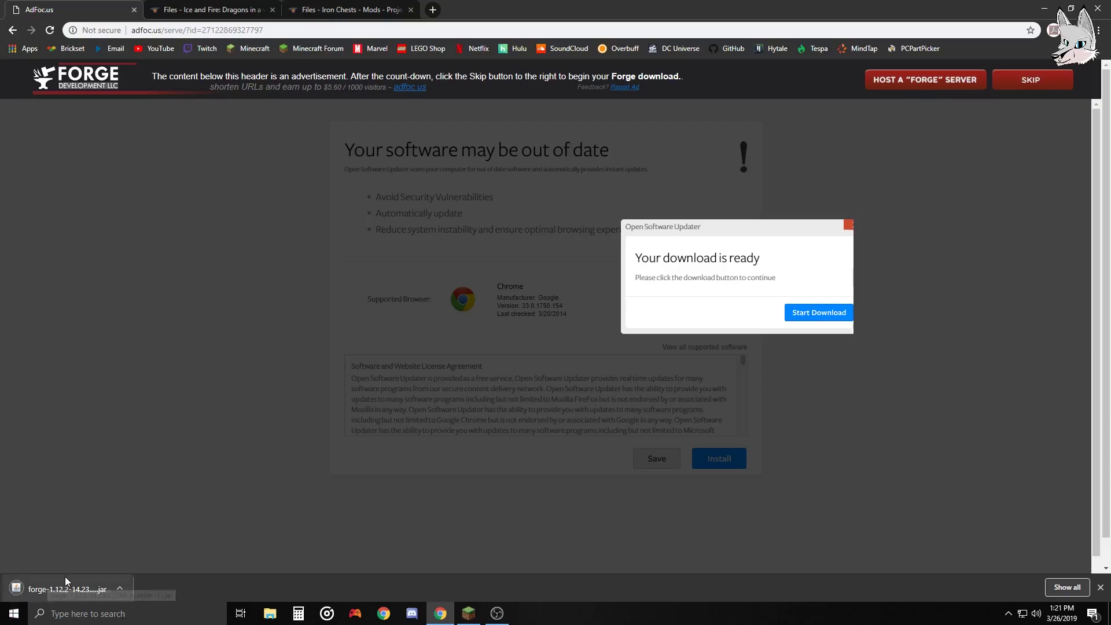
{"action": "left_click", "coordinate": [134, 9]}
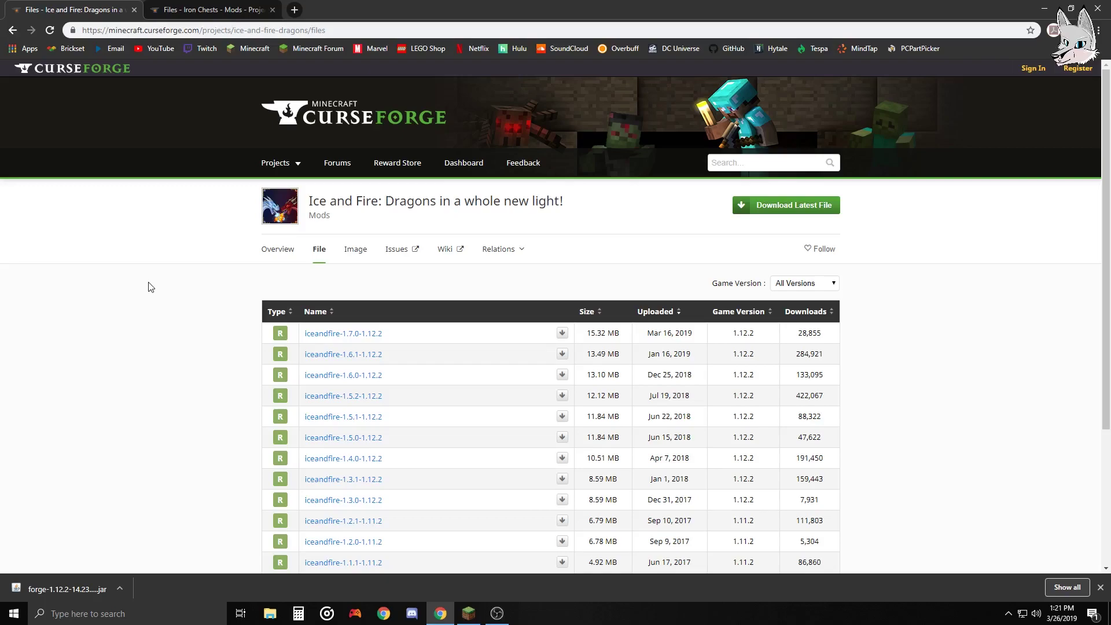
Examine the Ice and Fire mod's file list for supported game versions and its overview page for required libraries
{"action": "scroll", "coordinate": [243, 315], "scroll_direction": "down", "scroll_amount": 3}
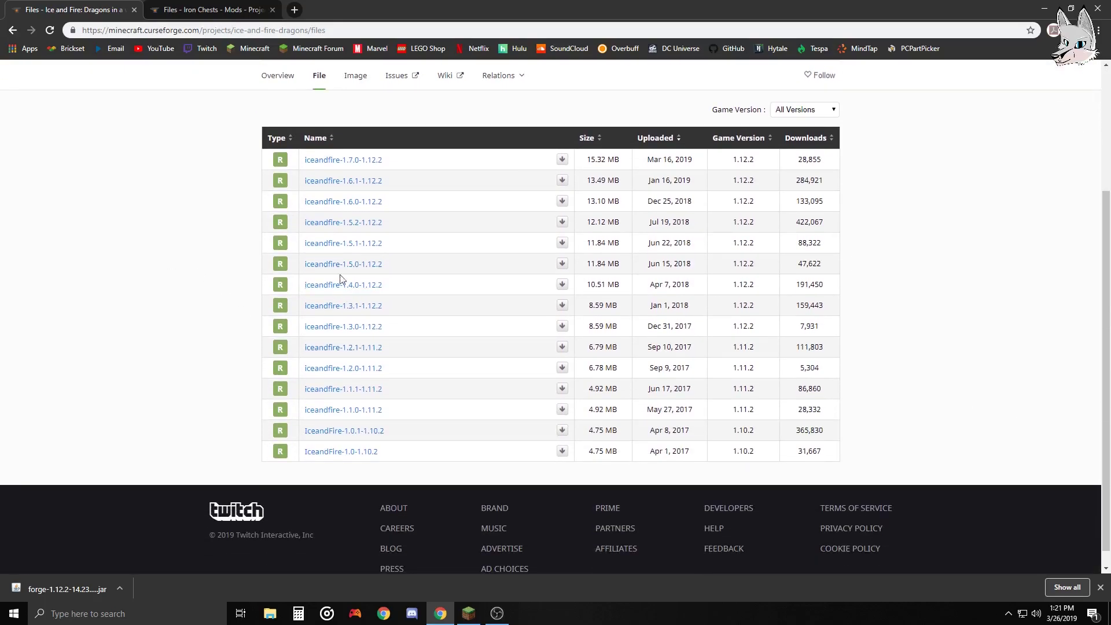
{"action": "scroll", "coordinate": [214, 199], "scroll_direction": "up", "scroll_amount": 1}
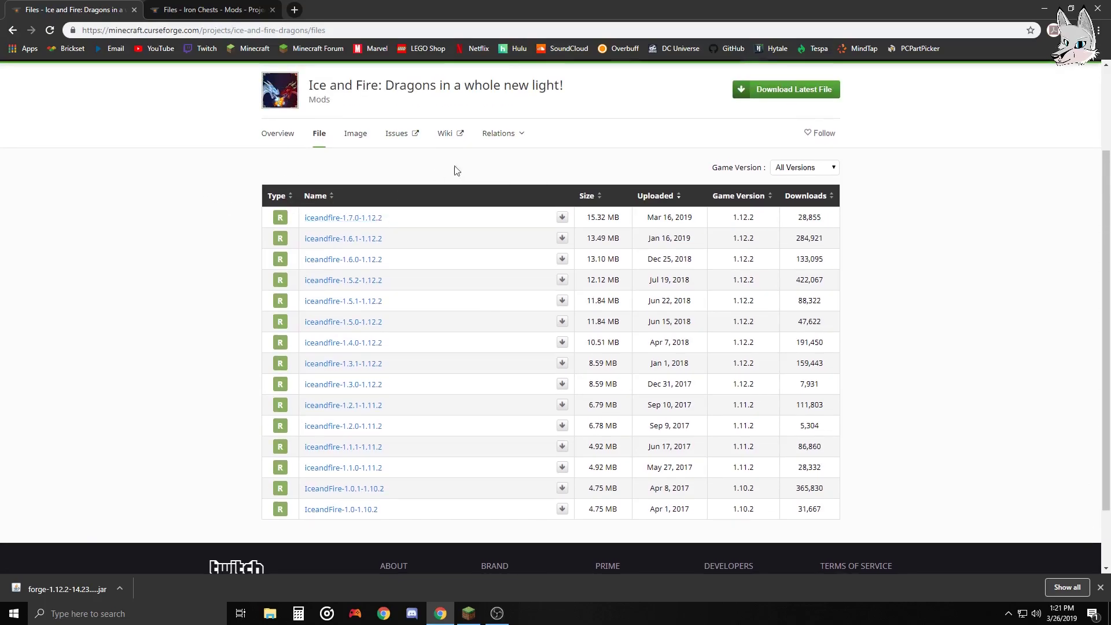
{"action": "mouse_move", "coordinate": [487, 142]}
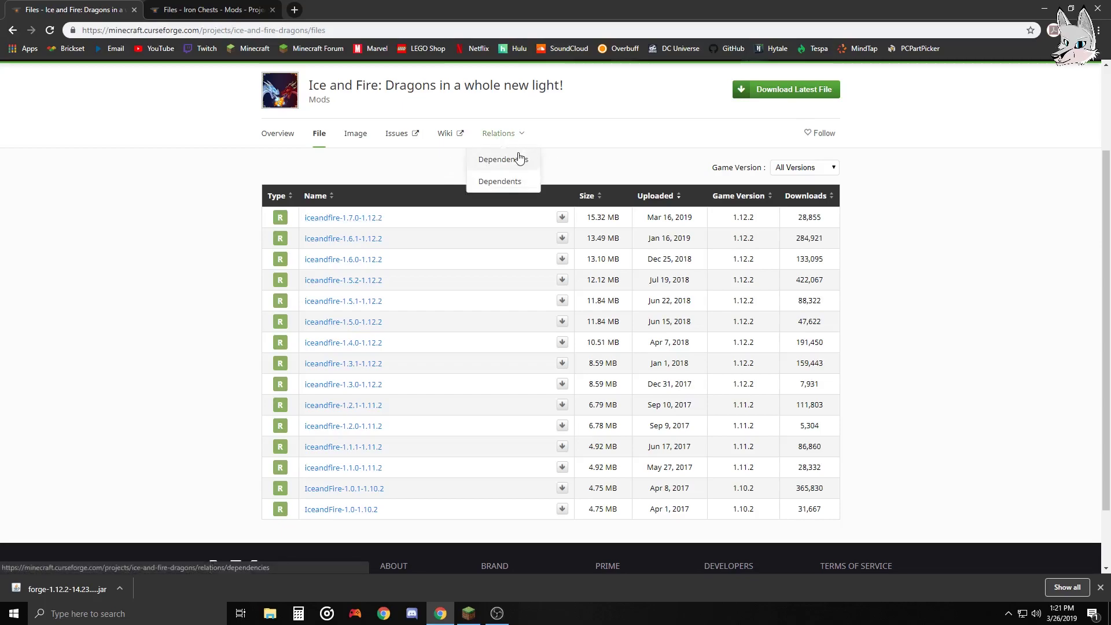
{"action": "scroll", "coordinate": [211, 247], "scroll_direction": "up", "scroll_amount": 1}
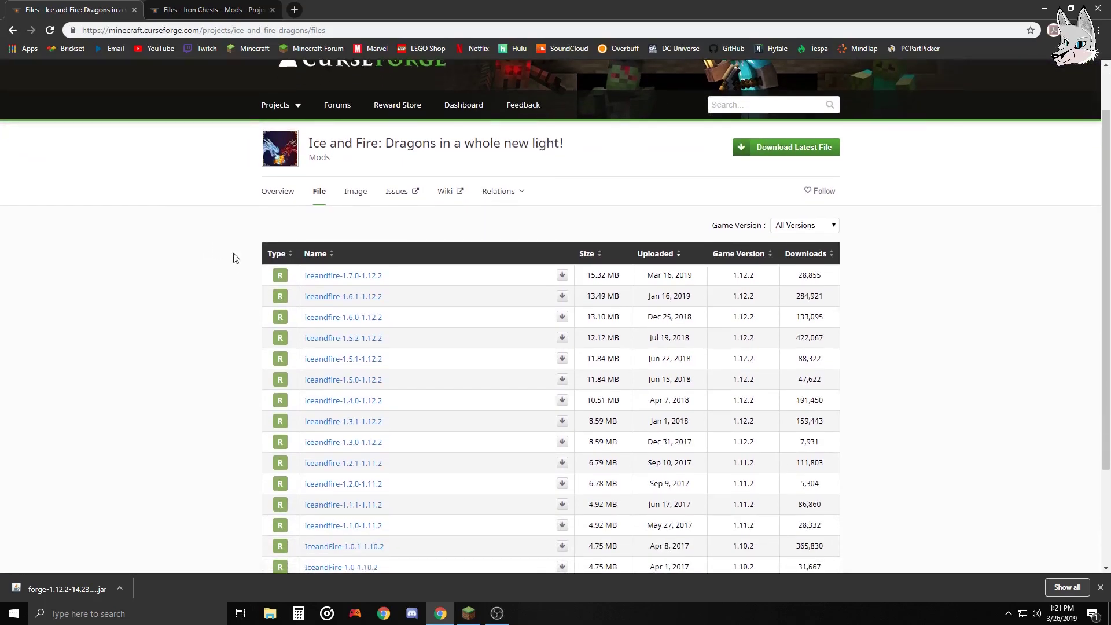
{"action": "left_click", "coordinate": [121, 33]}
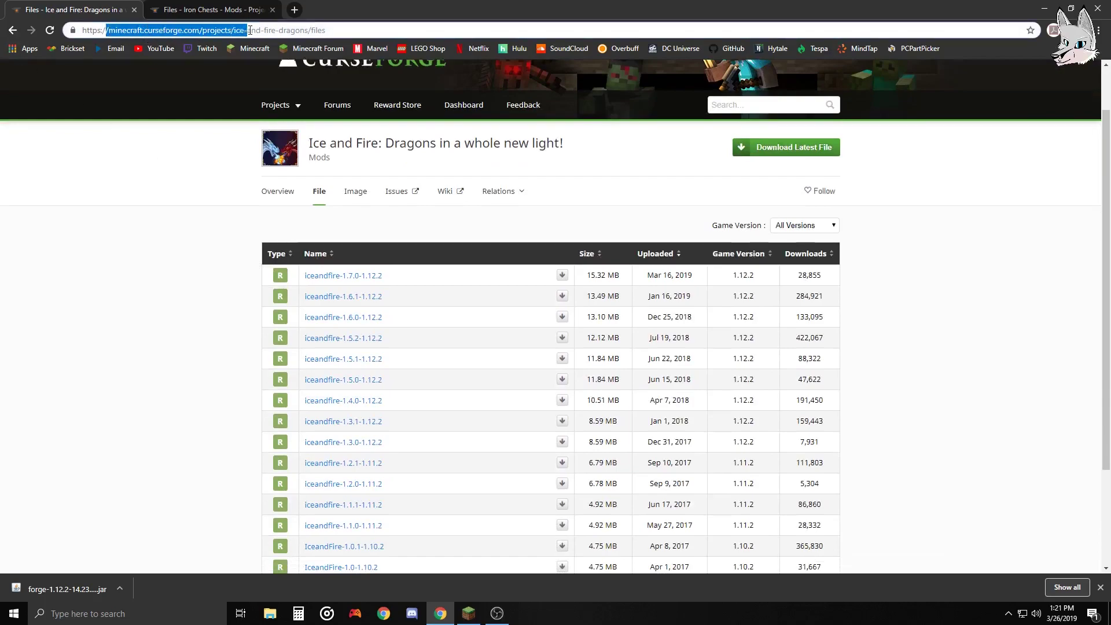
{"action": "left_click", "coordinate": [181, 171]}
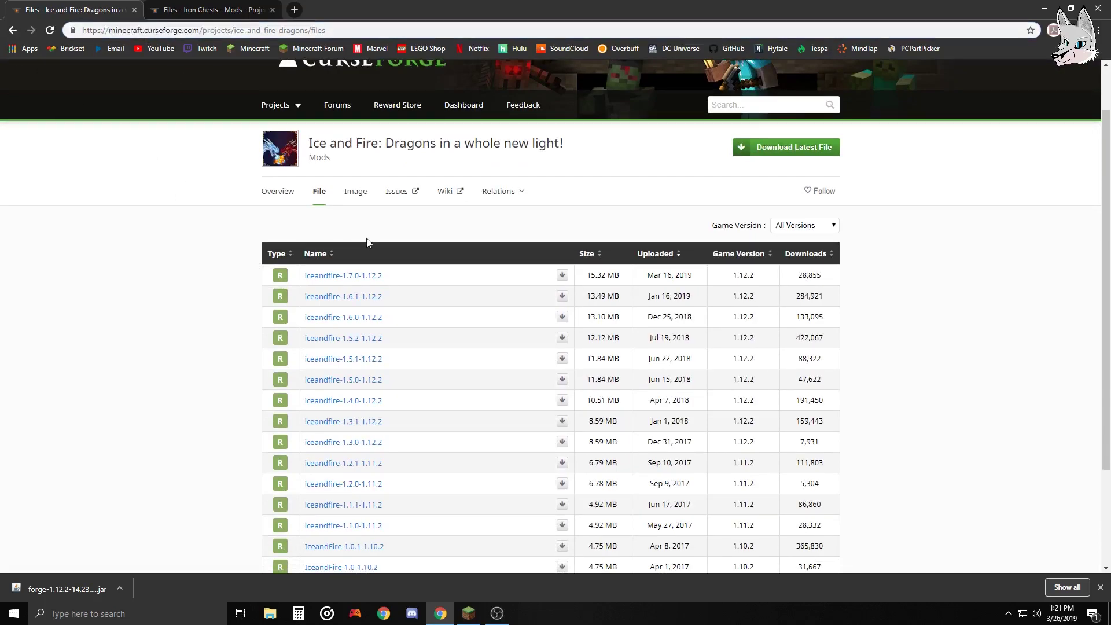
{"action": "mouse_move", "coordinate": [528, 188]}
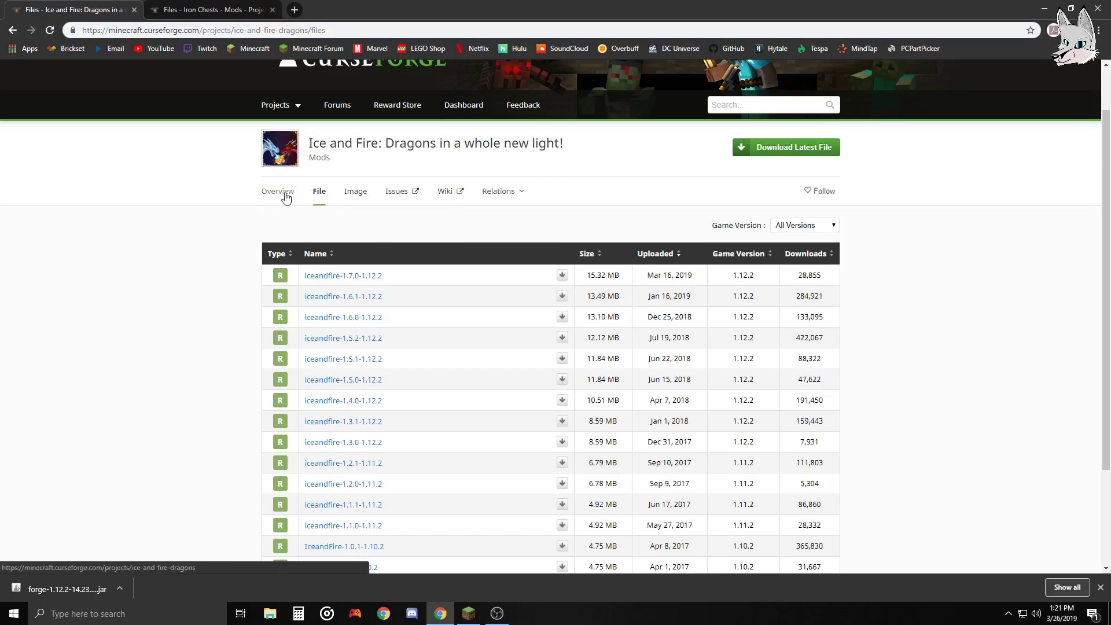
{"action": "left_click", "coordinate": [278, 192]}
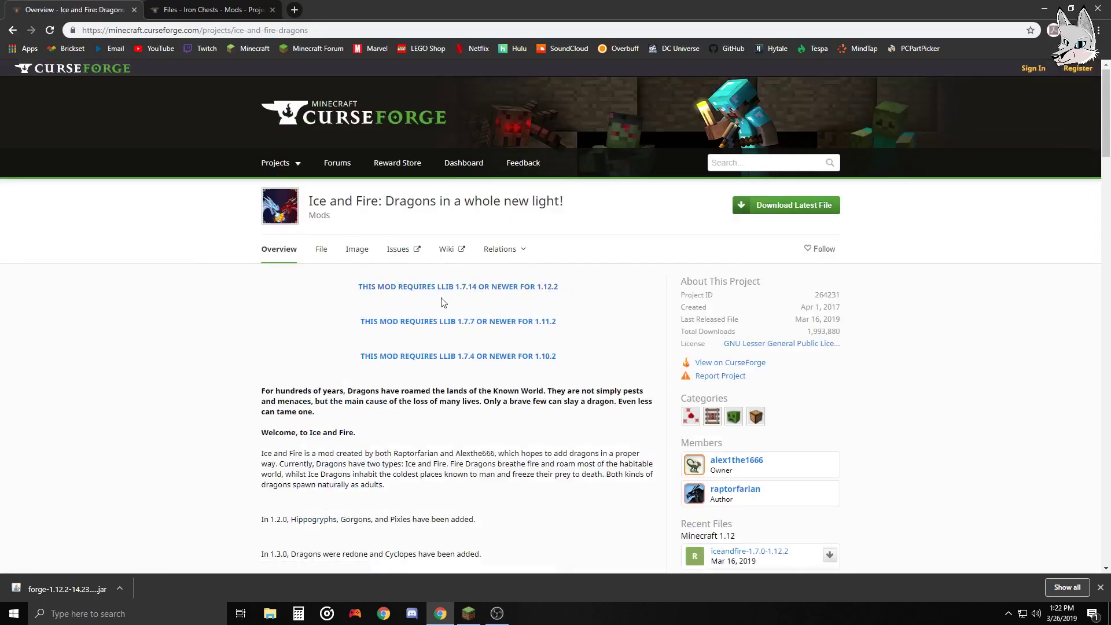
View the Ice and Fire mod's dependencies and open the LLibrary project in a new tab
{"action": "mouse_move", "coordinate": [496, 265]}
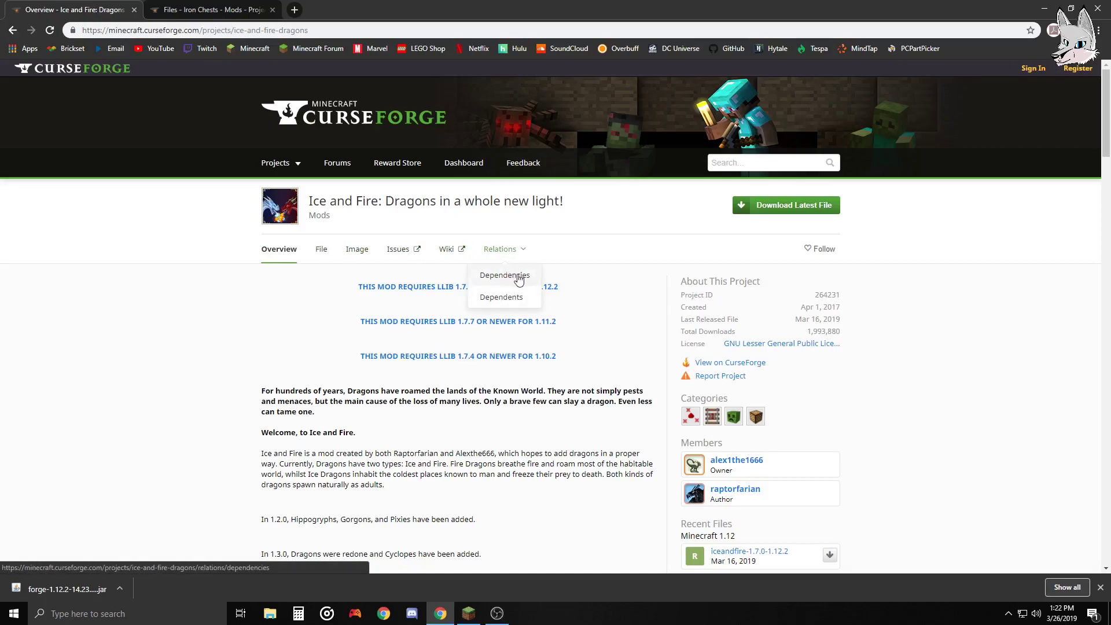
{"action": "left_click", "coordinate": [520, 278]}
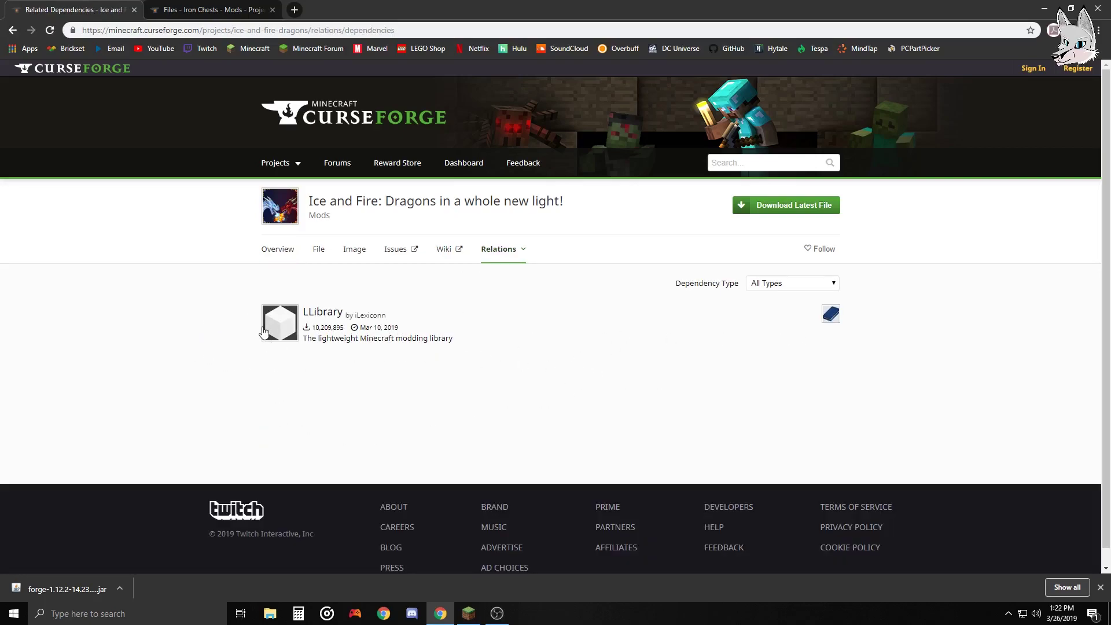
{"action": "right_click", "coordinate": [289, 318]}
{"action": "left_click", "coordinate": [350, 326]}
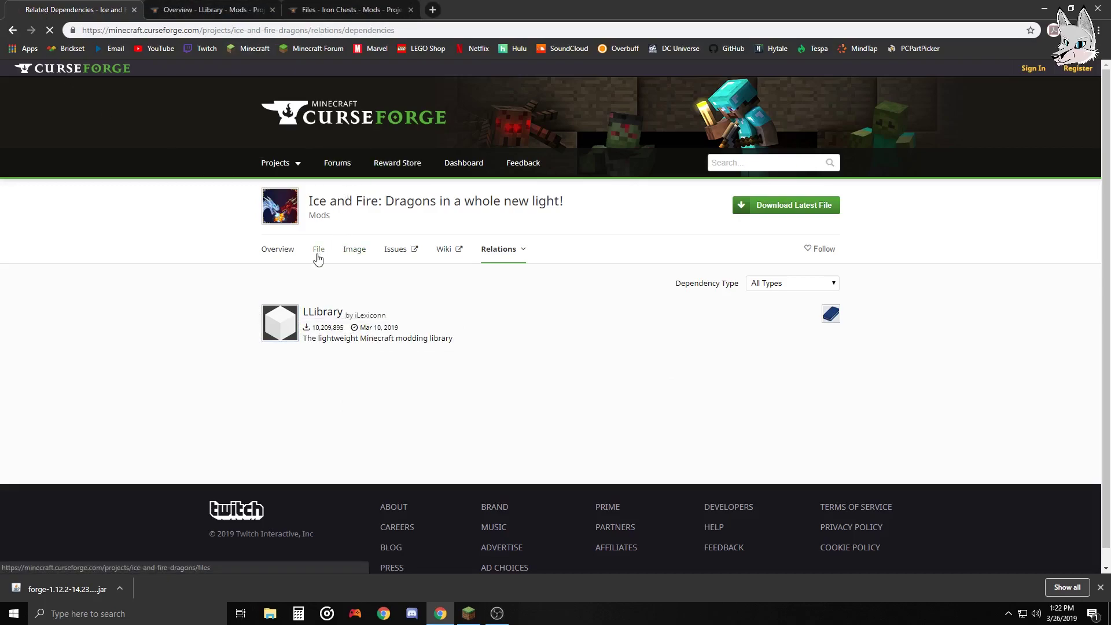
Download iceandfire-1.7.0-1.12.2 from the Ice and Fire mod's files and keep the jar
{"action": "left_click", "coordinate": [317, 258]}
{"action": "scroll", "coordinate": [446, 322], "scroll_direction": "down", "scroll_amount": 1}
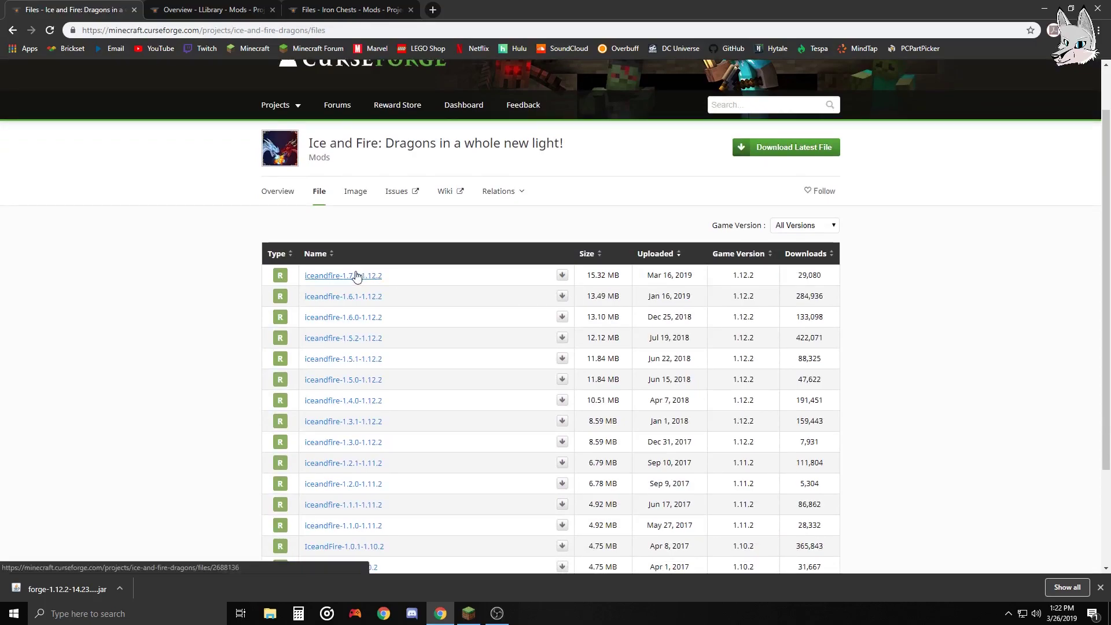
{"action": "left_click", "coordinate": [356, 276]}
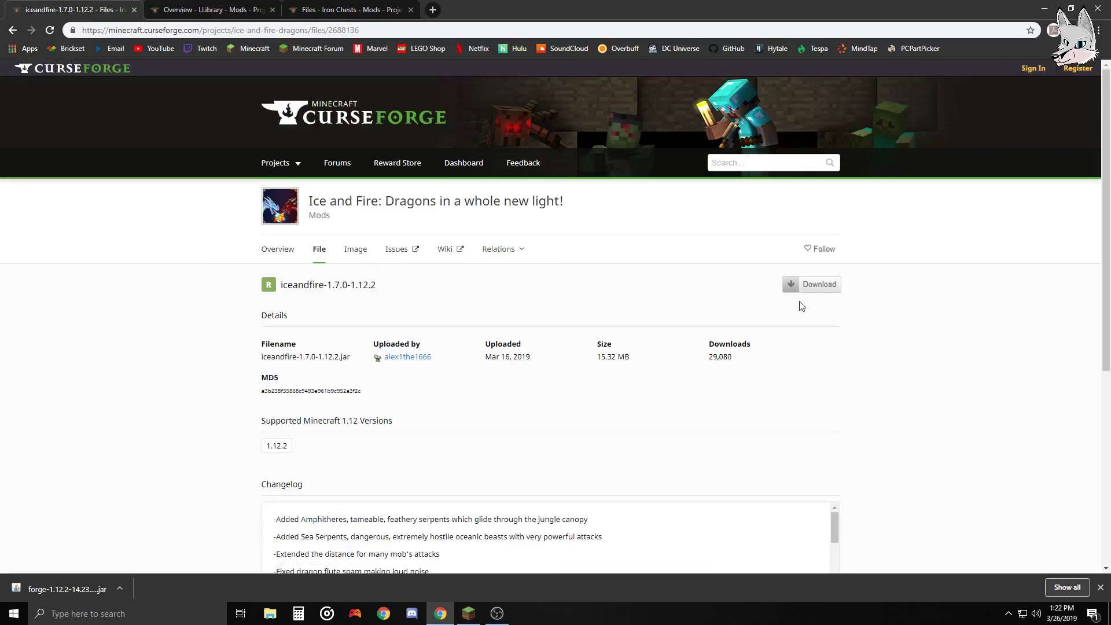
{"action": "left_click", "coordinate": [816, 284]}
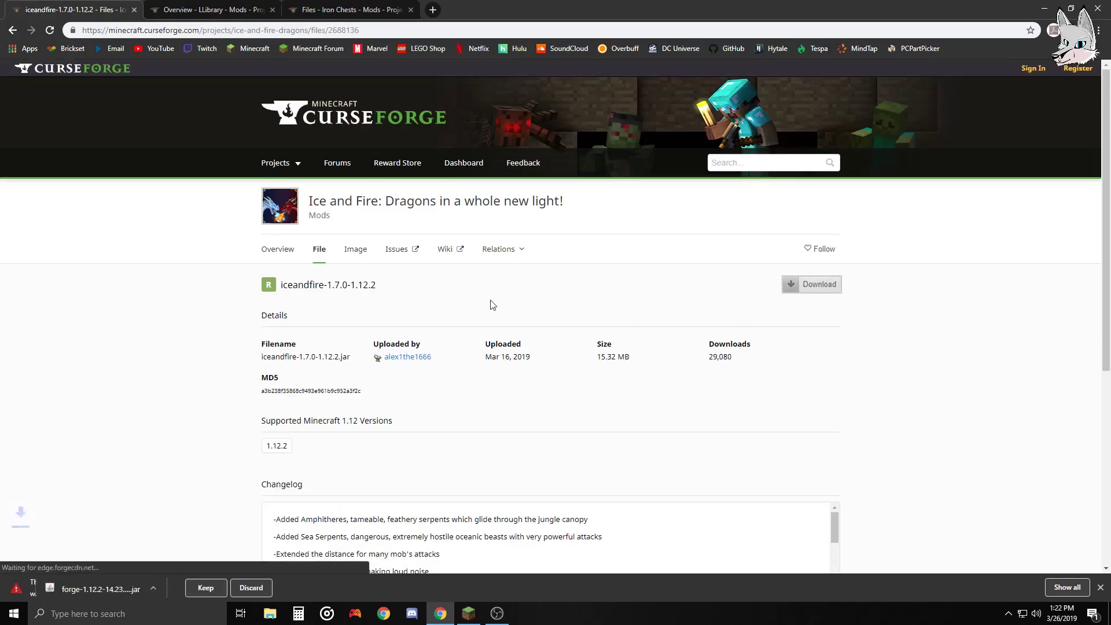
{"action": "left_click", "coordinate": [206, 588]}
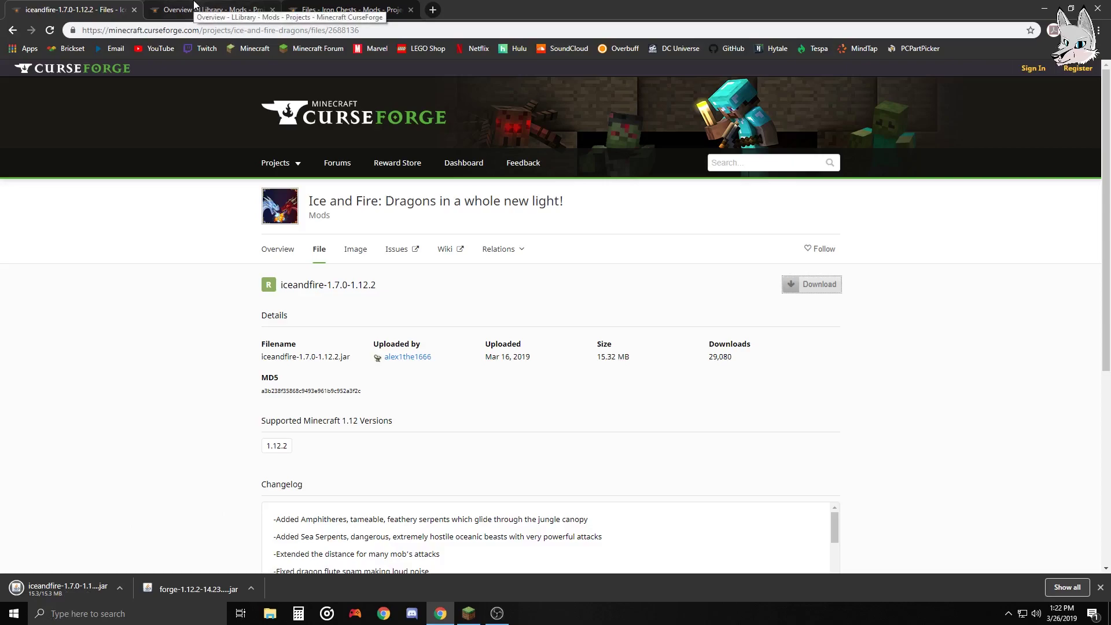
Download LLibrary 1.7.18 for Minecraft 1.12.2, keep the jar, and close the Ice and Fire and LLibrary pages
{"action": "left_click", "coordinate": [194, 7]}
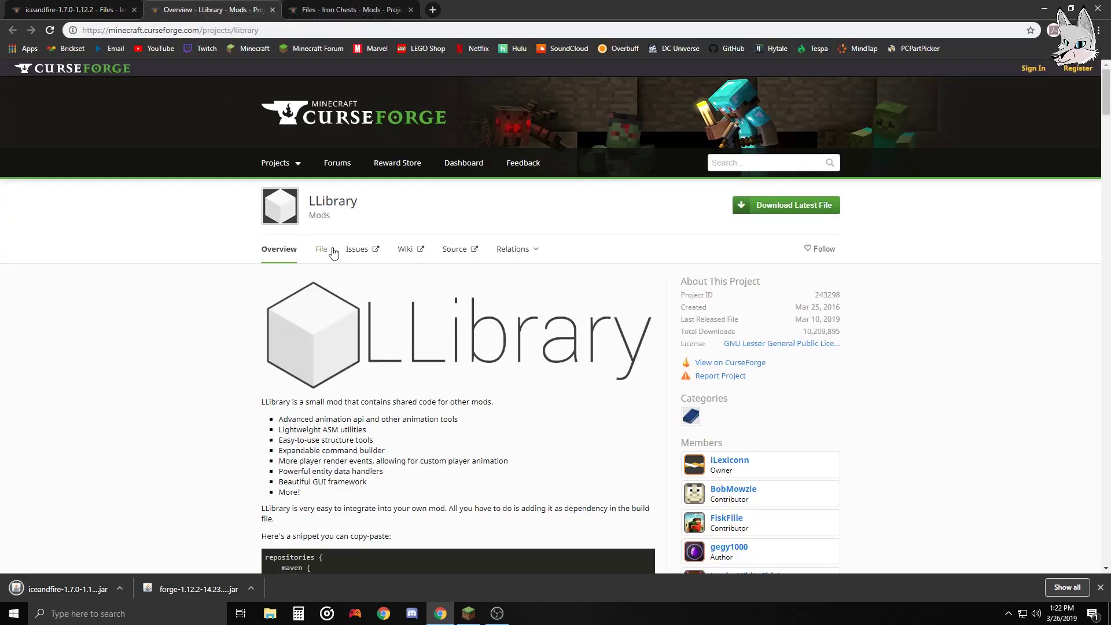
{"action": "left_click", "coordinate": [318, 261]}
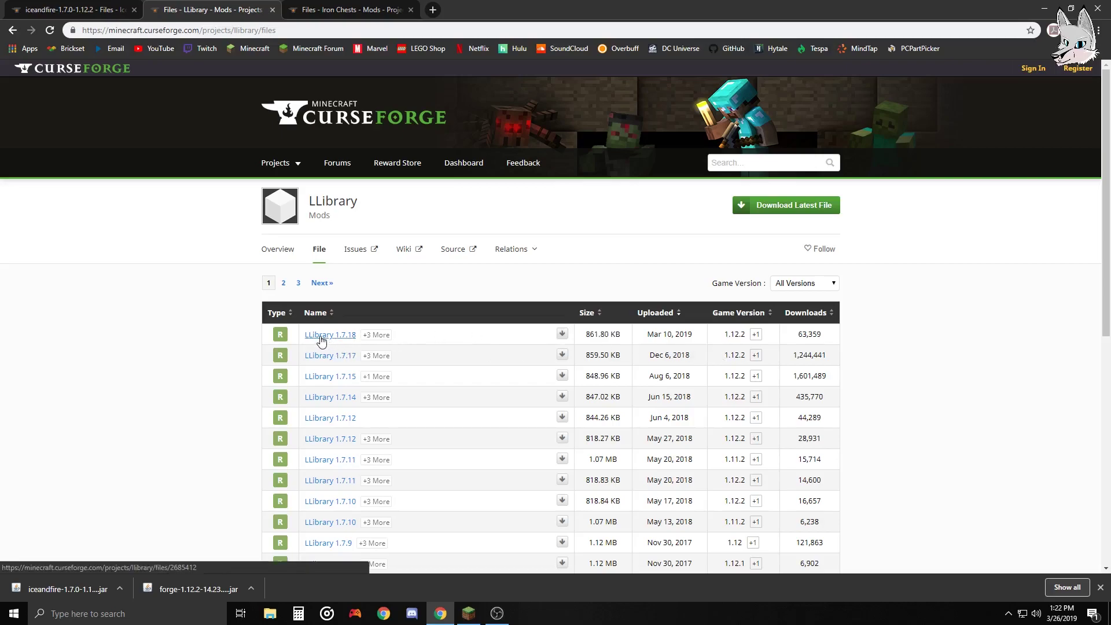
{"action": "left_click", "coordinate": [322, 336]}
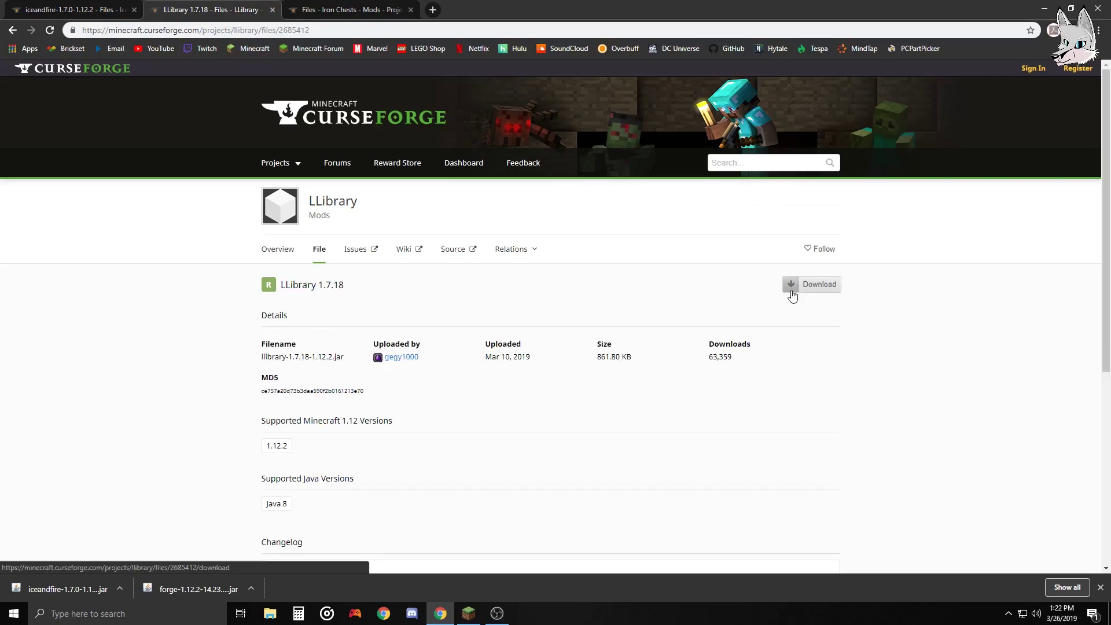
{"action": "left_click", "coordinate": [792, 295]}
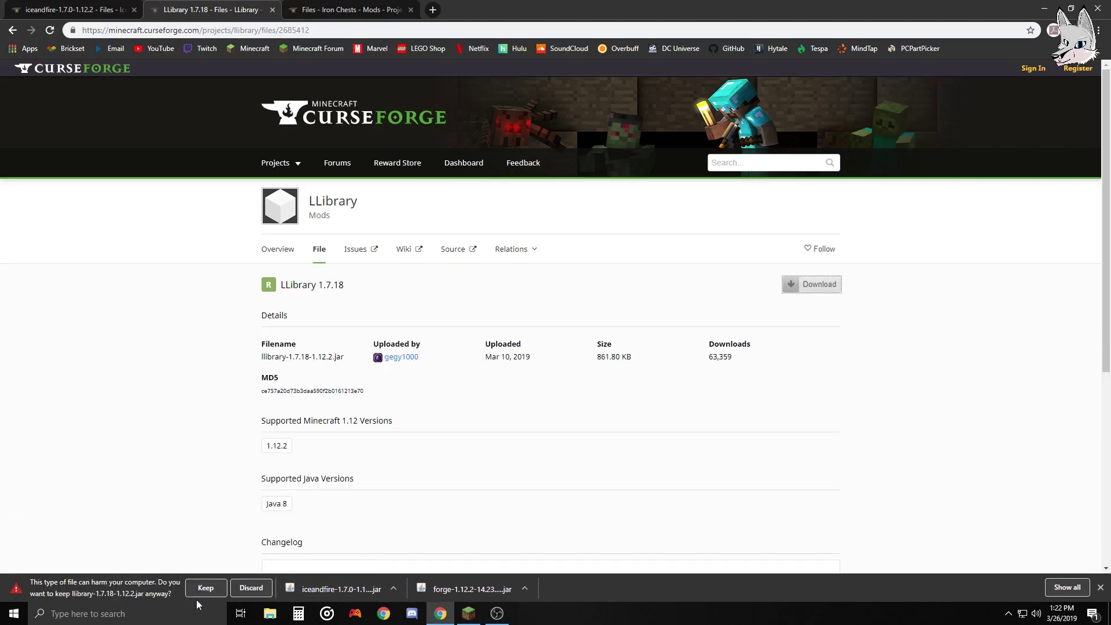
{"action": "left_click", "coordinate": [205, 587]}
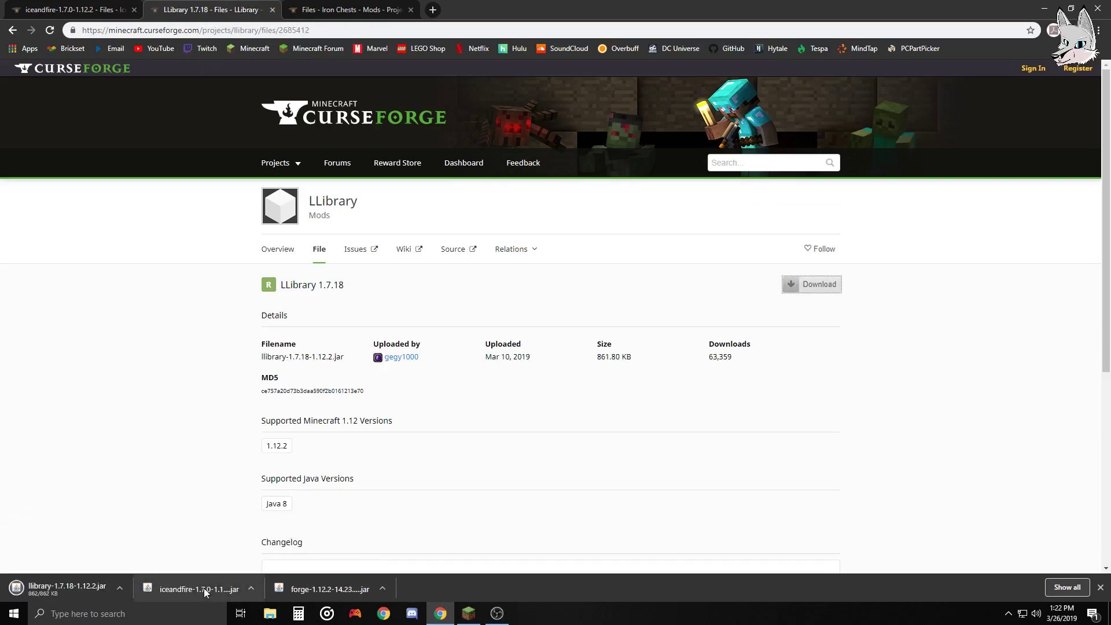
{"action": "left_click", "coordinate": [133, 10]}
{"action": "left_click", "coordinate": [134, 9]}
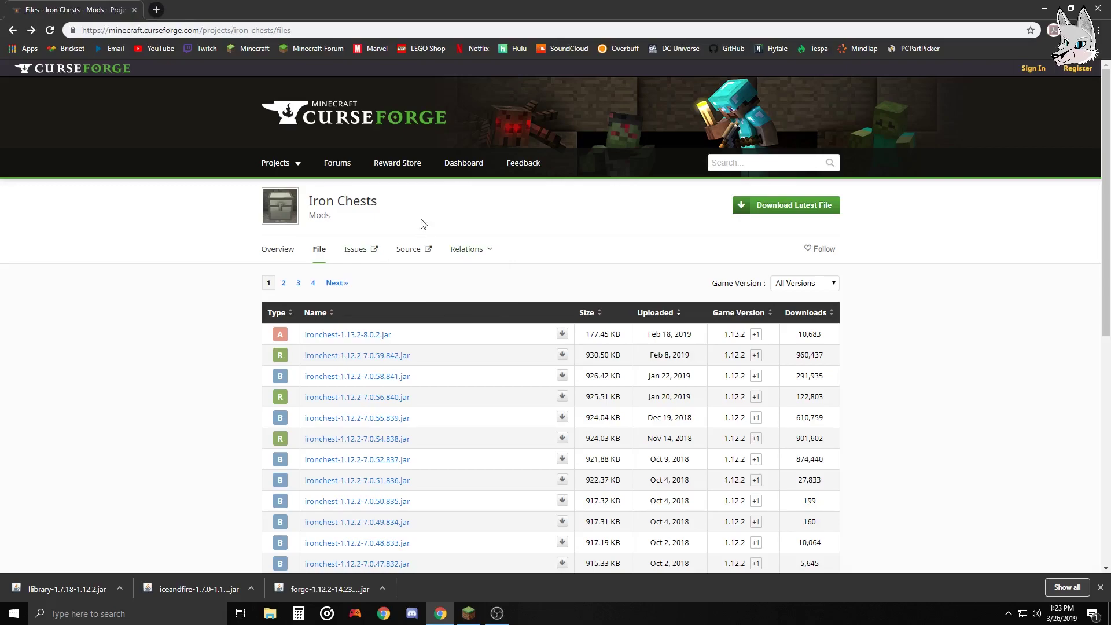
Check the Iron Chests mod's files for their game versions and view its dependencies
{"action": "scroll", "coordinate": [484, 277], "scroll_direction": "down", "scroll_amount": 2}
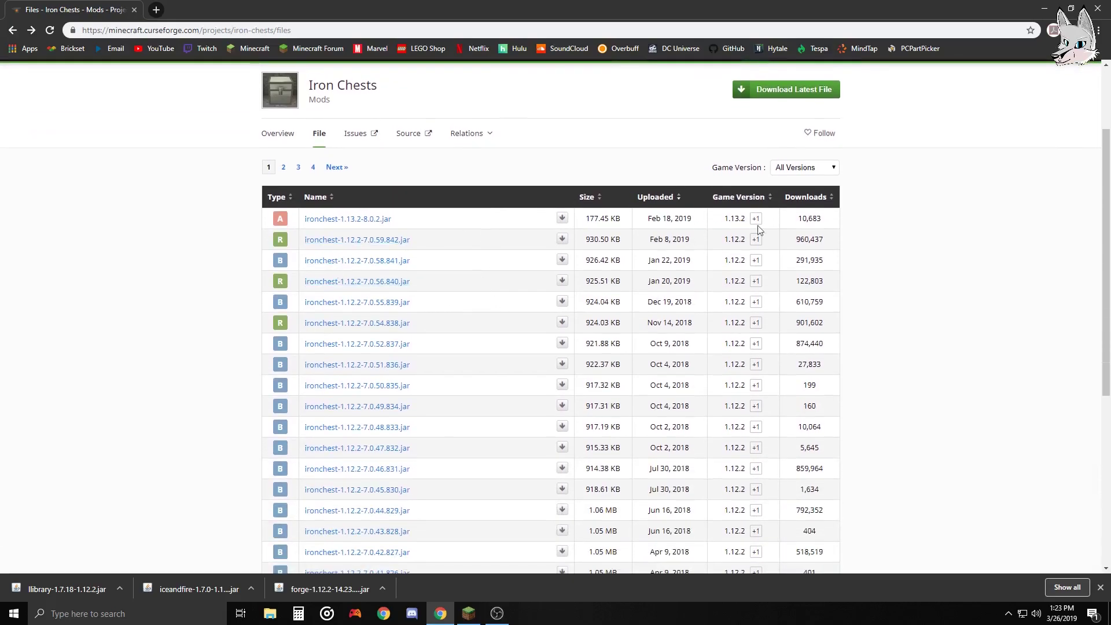
{"action": "mouse_move", "coordinate": [752, 228]}
{"action": "scroll", "coordinate": [488, 301], "scroll_direction": "up", "scroll_amount": 1}
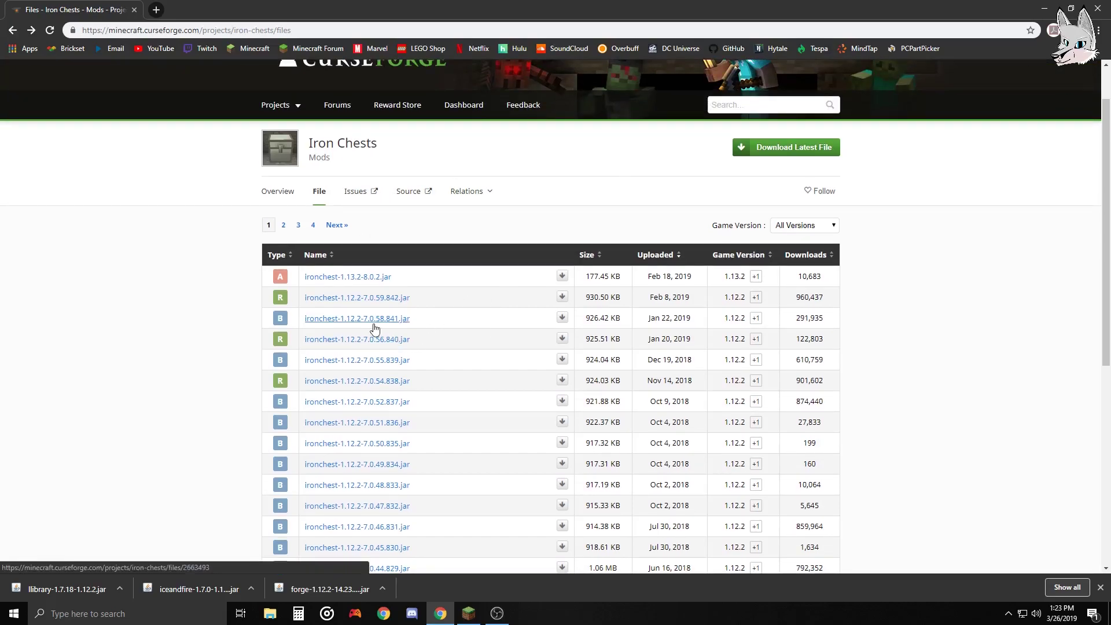
{"action": "mouse_move", "coordinate": [471, 191]}
{"action": "left_click", "coordinate": [470, 216]}
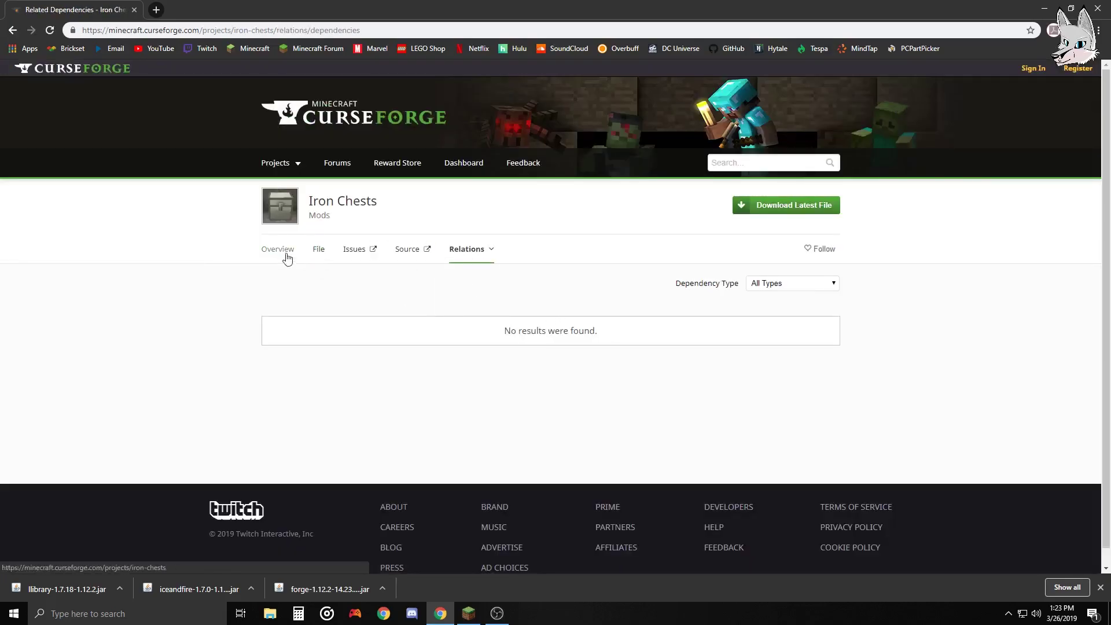
Download ironchest-1.12.2-7.0.59.842.jar from the Iron Chests files, keep it, and shrink the browser window to reveal the desktop
{"action": "left_click", "coordinate": [319, 250]}
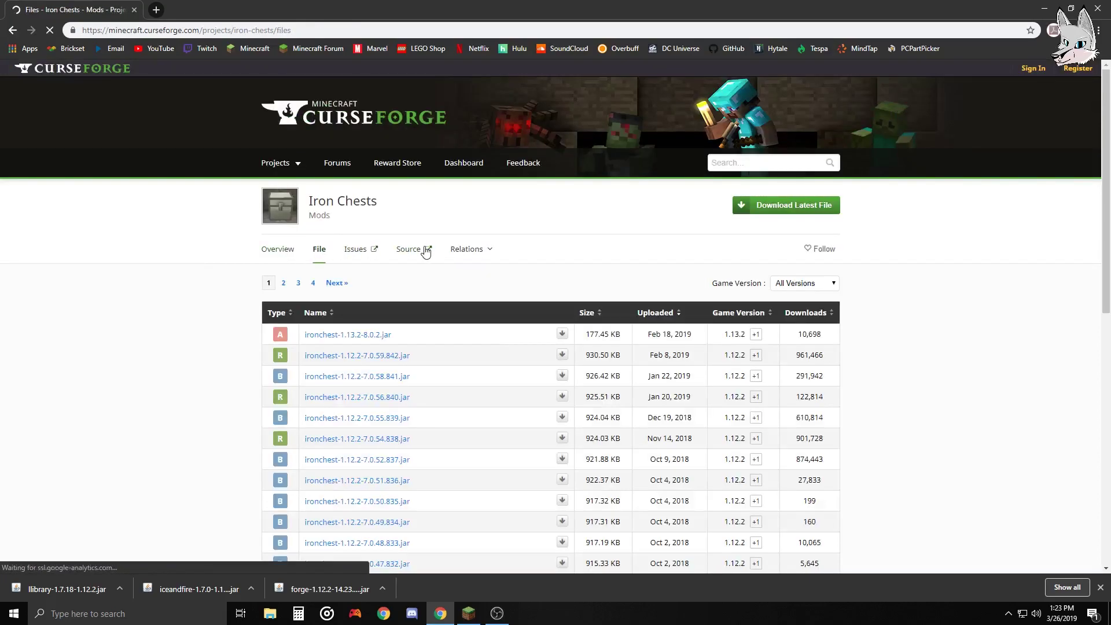
{"action": "scroll", "coordinate": [404, 250], "scroll_direction": "down", "scroll_amount": 1}
{"action": "scroll", "coordinate": [405, 250], "scroll_direction": "down", "scroll_amount": 1}
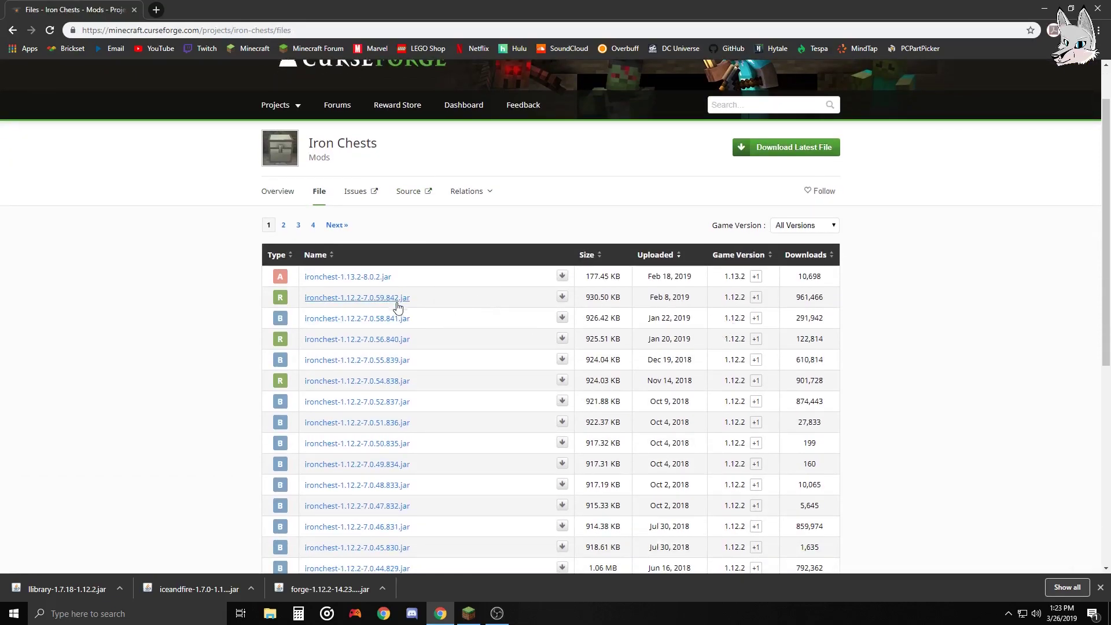
{"action": "left_click", "coordinate": [397, 299]}
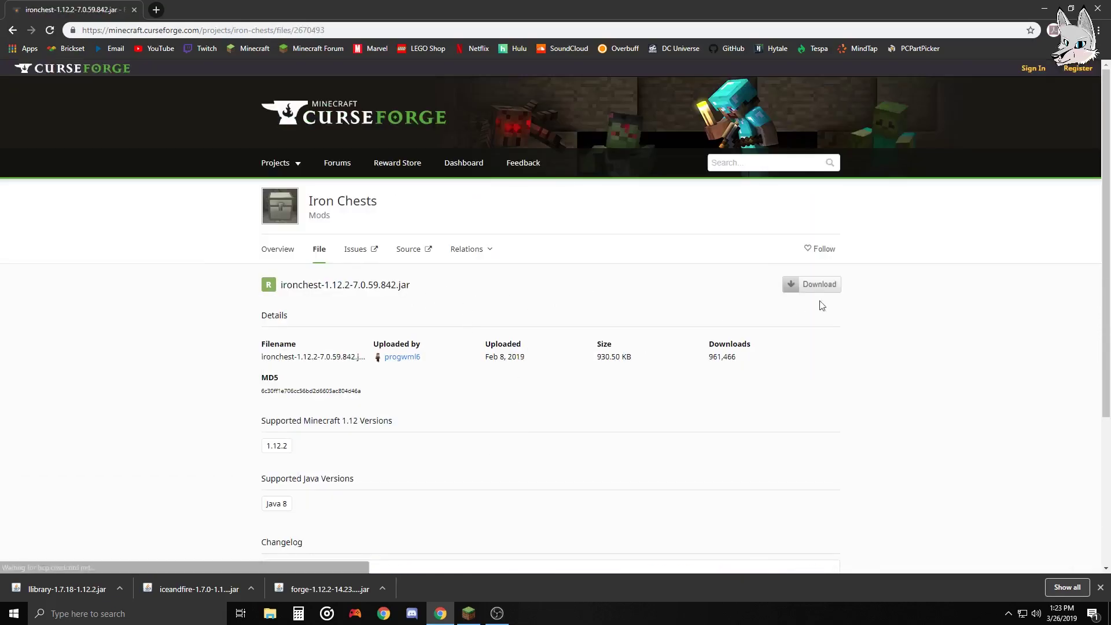
{"action": "left_click", "coordinate": [812, 284]}
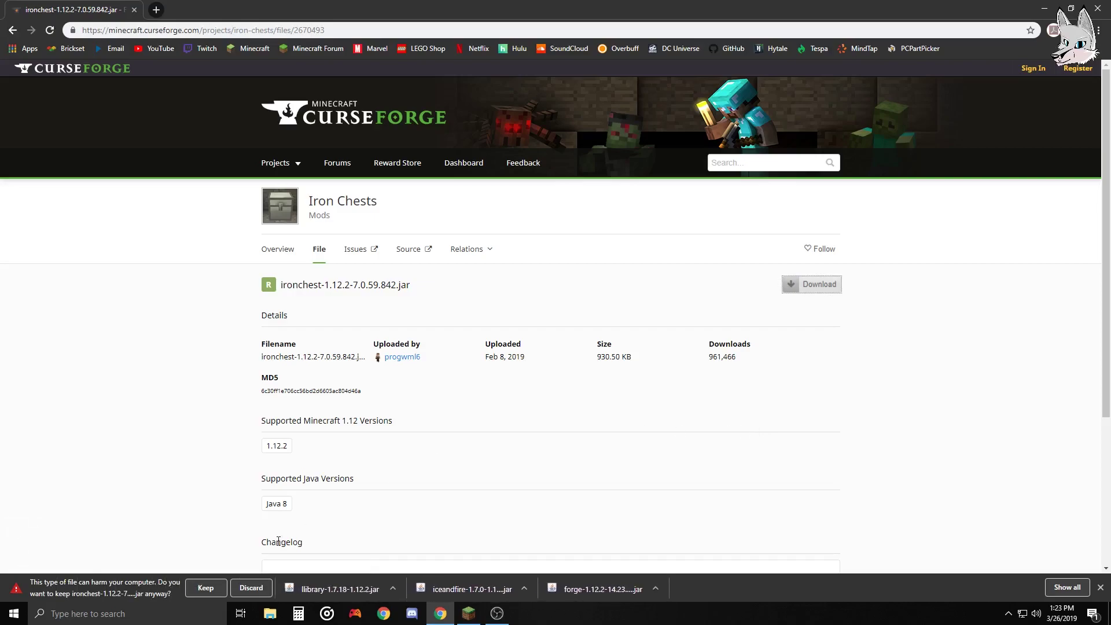
{"action": "left_click", "coordinate": [205, 588]}
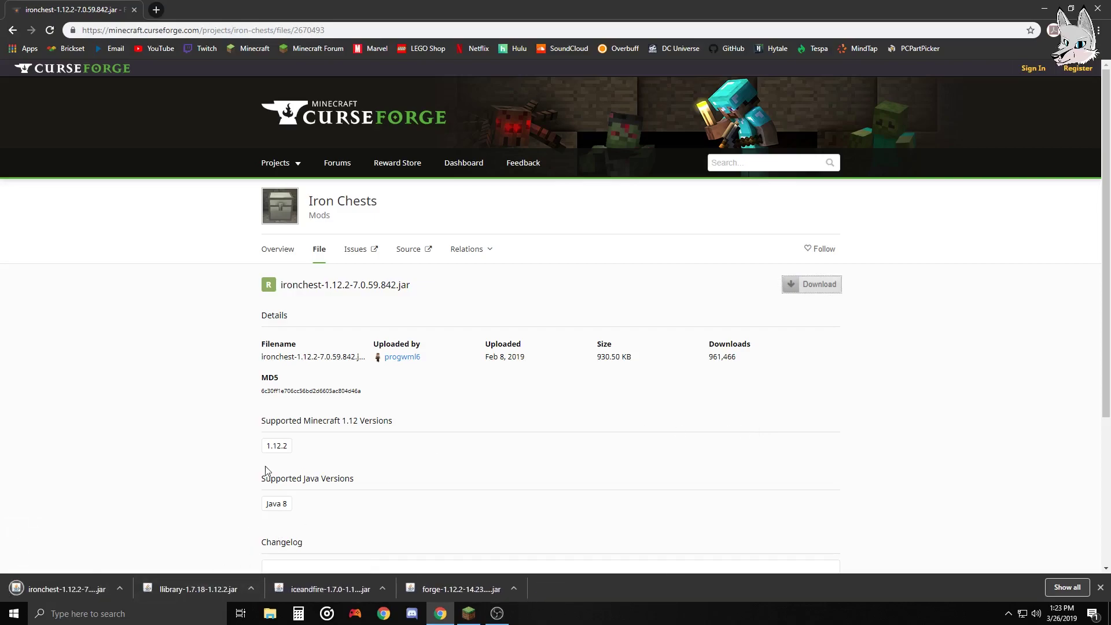
{"action": "key", "text": "super+Down"}
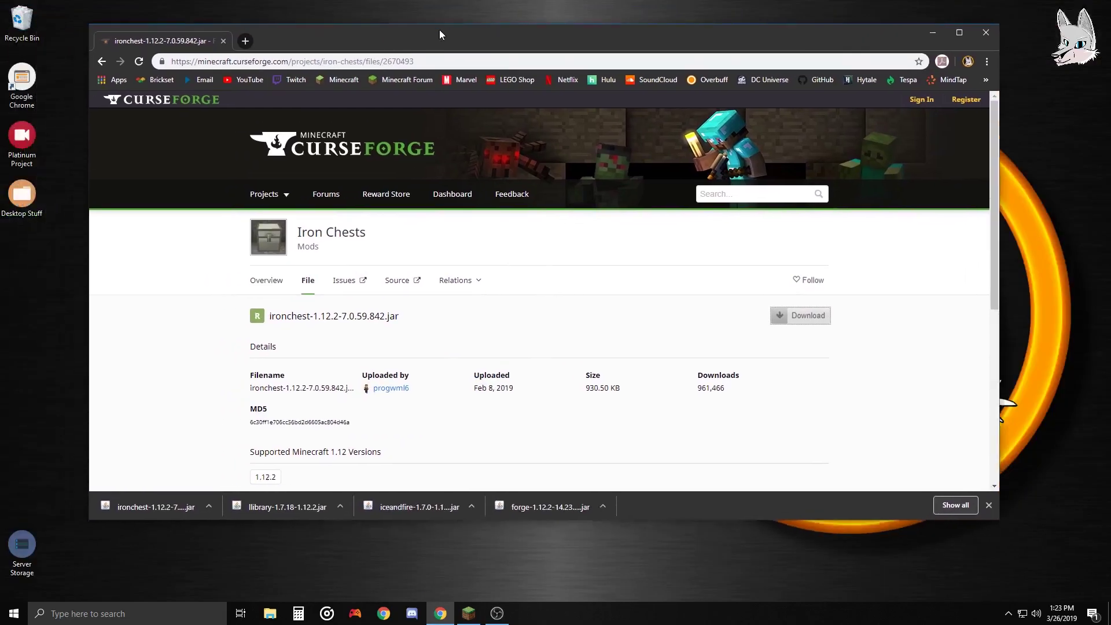
Copy the downloaded Iron Chests, LLibrary, Ice and Fire and Forge jars from the browser to the desktop, and close the browser
{"action": "left_click_drag", "start_coordinate": [121, 494], "coordinate": [47, 276]}
{"action": "left_click_drag", "start_coordinate": [272, 503], "coordinate": [59, 336]}
{"action": "left_click_drag", "start_coordinate": [459, 501], "coordinate": [51, 405]}
{"action": "left_click_drag", "start_coordinate": [541, 503], "coordinate": [70, 400]}
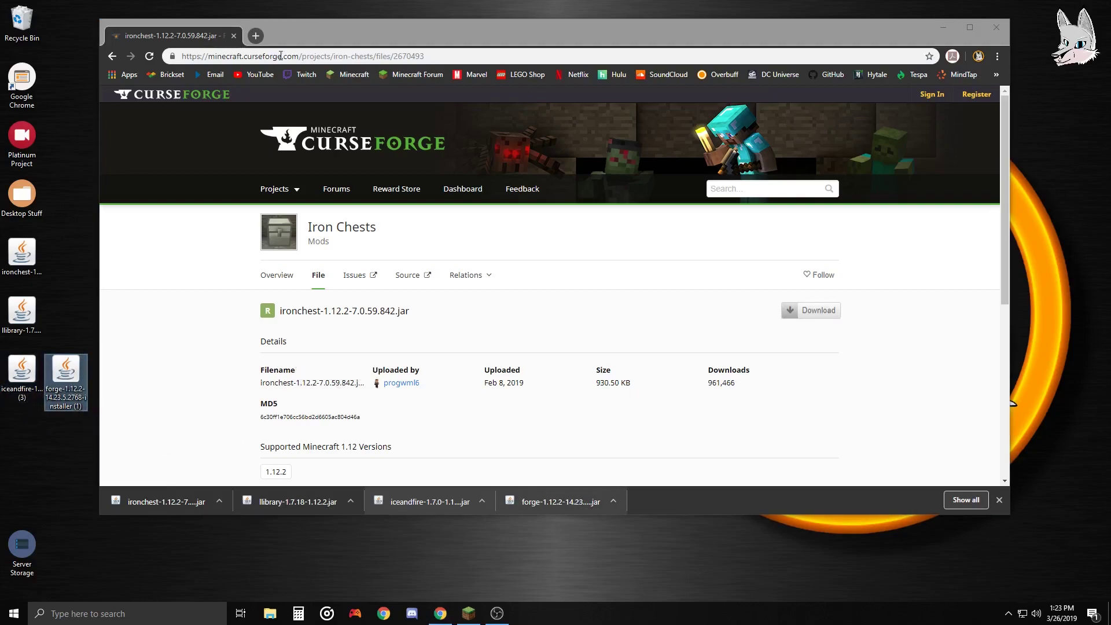
{"action": "left_click_drag", "start_coordinate": [347, 36], "coordinate": [308, 58]}
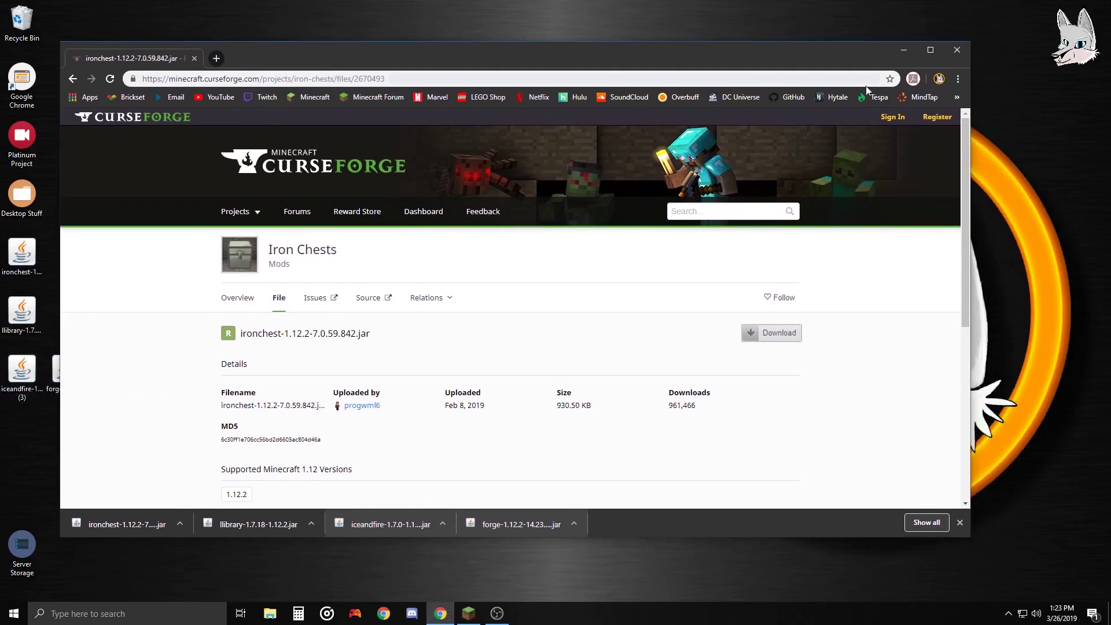
{"action": "left_click", "coordinate": [966, 51]}
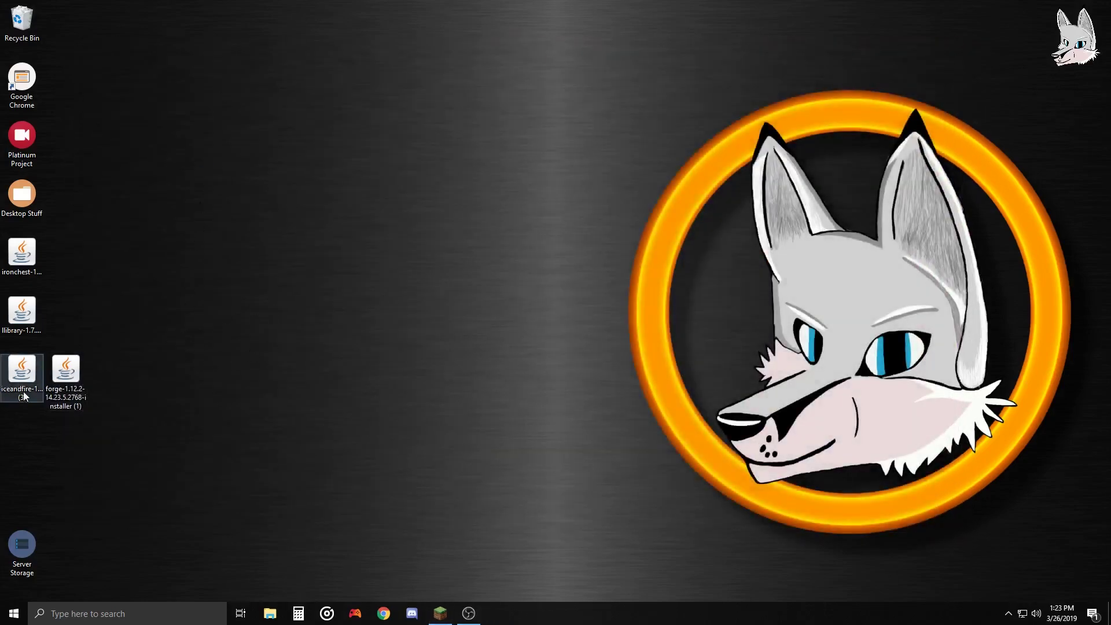
Run the forge-1.12.2-14.23.5.2768 installer from the desktop and install the client in the default Minecraft folder
{"action": "left_click_drag", "start_coordinate": [66, 368], "coordinate": [241, 253]}
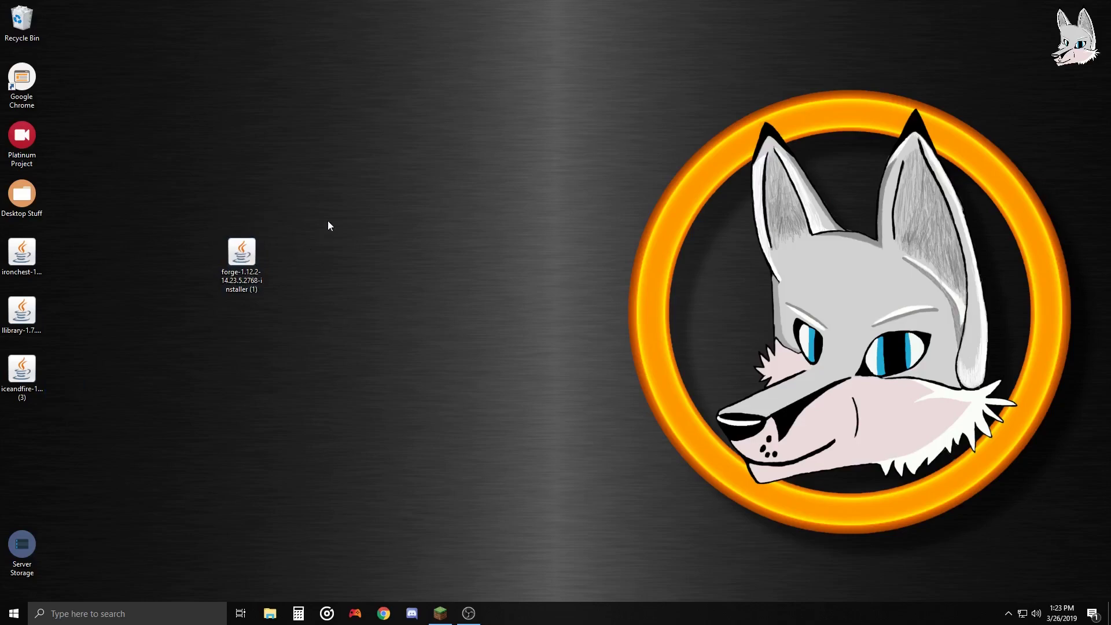
{"action": "left_click_drag", "start_coordinate": [254, 252], "coordinate": [472, 254]}
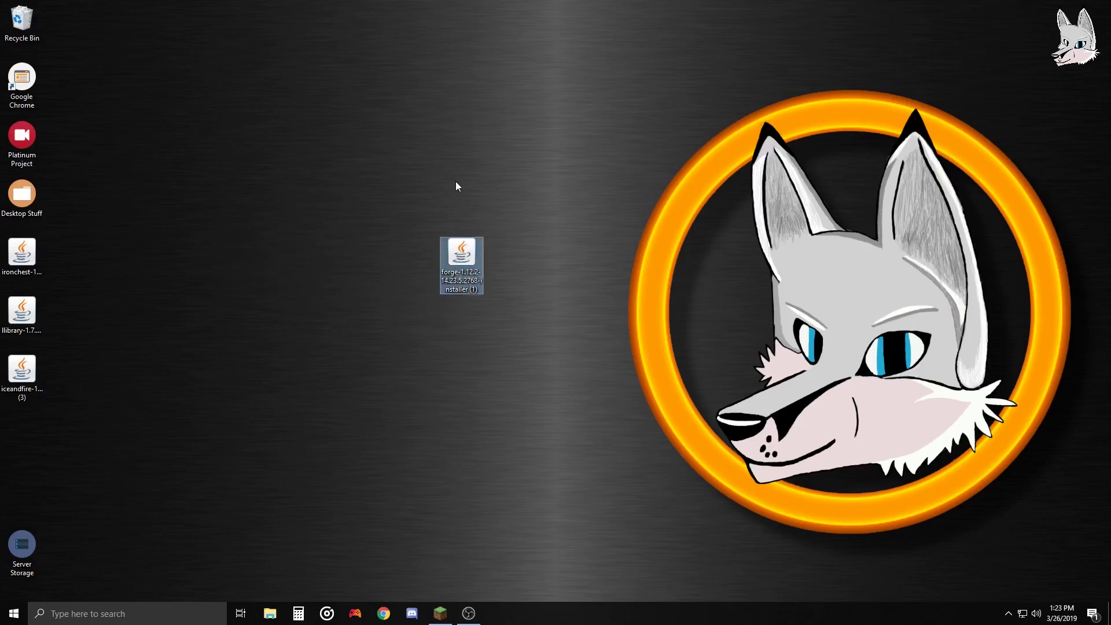
{"action": "double_click", "coordinate": [457, 257]}
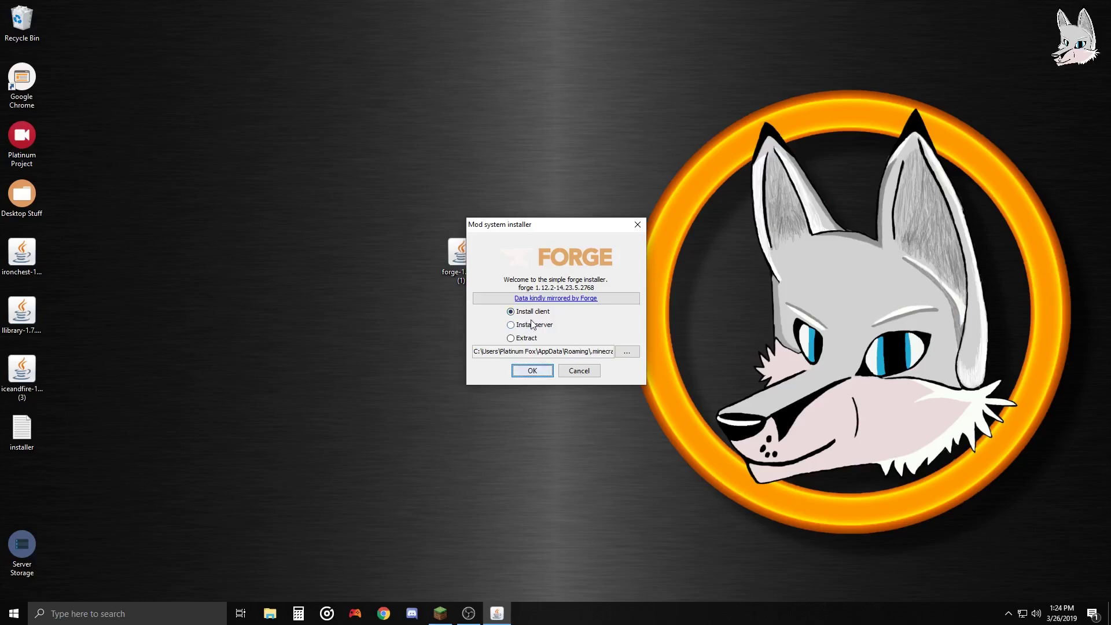
{"action": "left_click", "coordinate": [537, 370]}
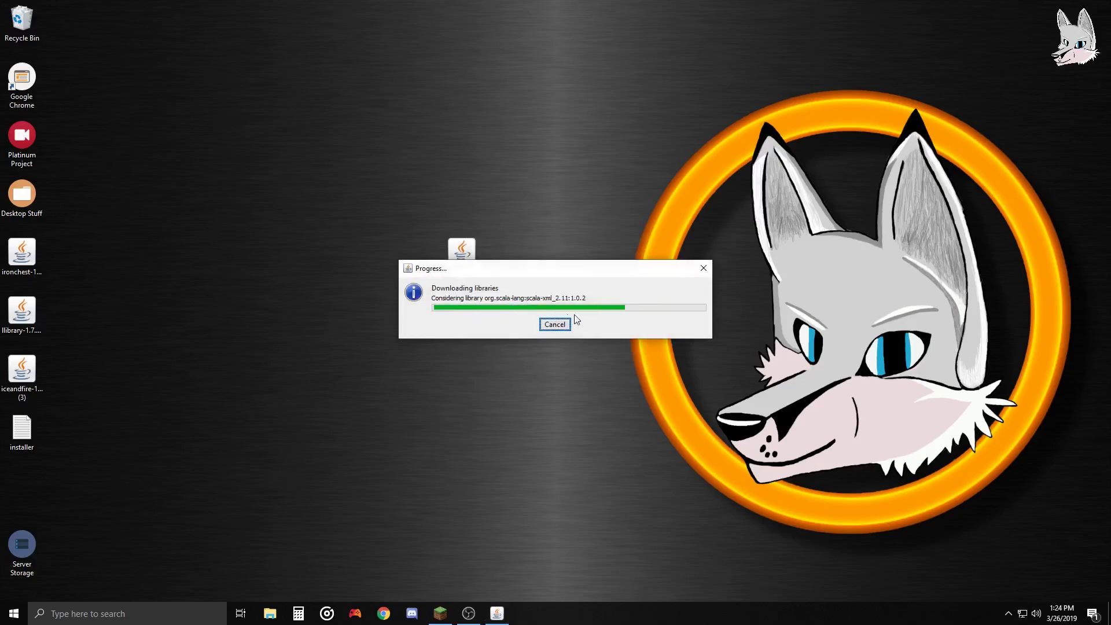
{"action": "left_click", "coordinate": [554, 322]}
Move the Forge installer to the Recycle Bin and set the three mod jars apart from the other desktop icons
{"action": "left_click_drag", "start_coordinate": [462, 255], "coordinate": [34, 32]}
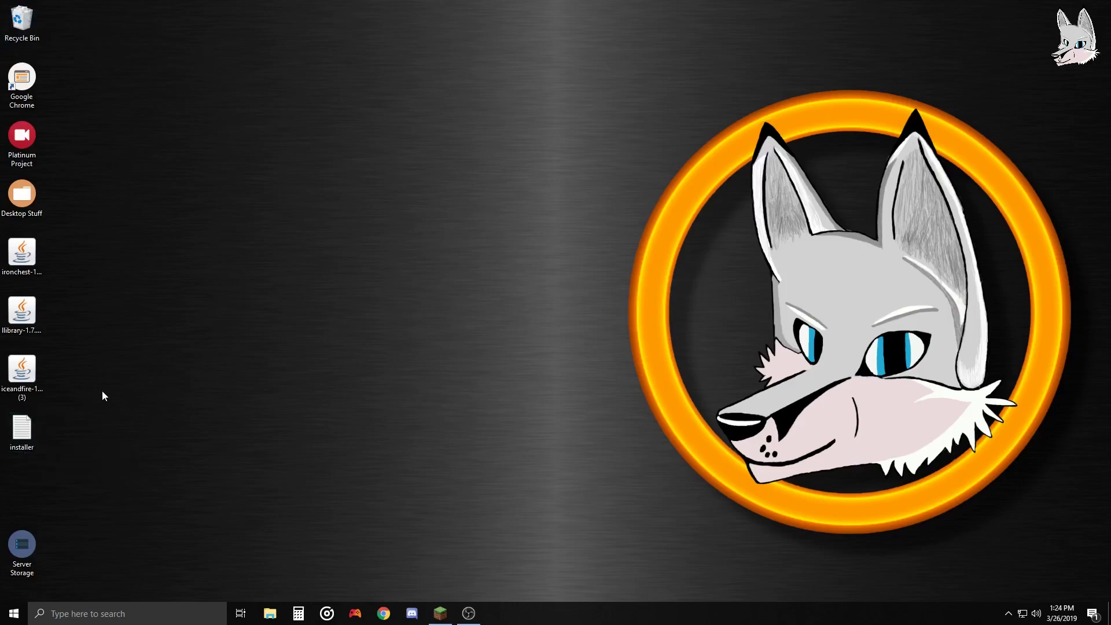
{"action": "left_click_drag", "start_coordinate": [94, 377], "coordinate": [187, 33]}
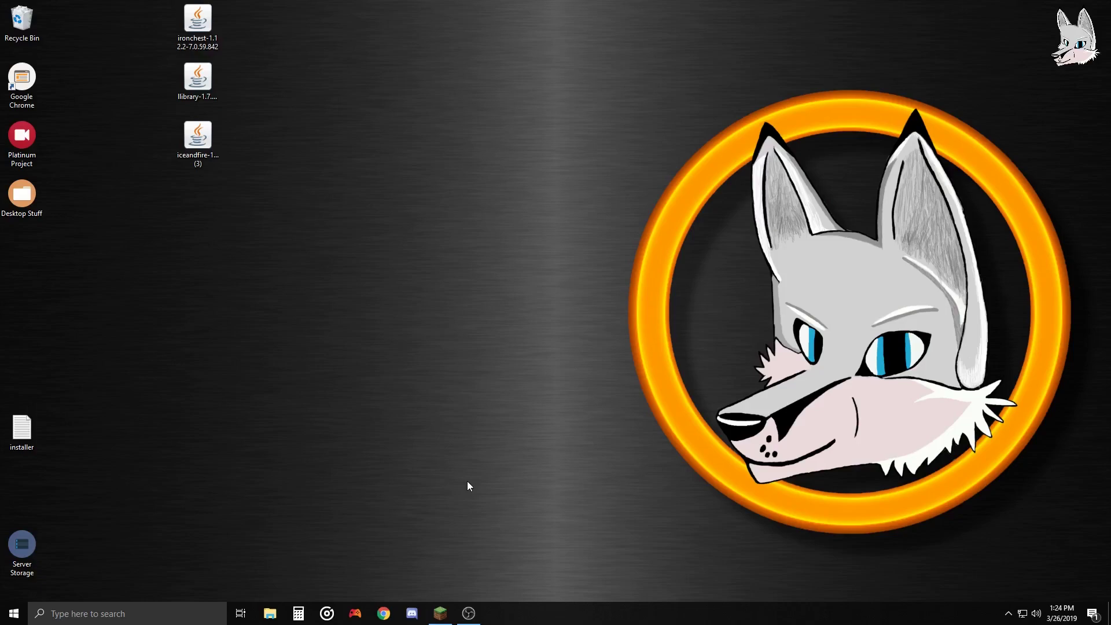
Open the %appdata% location through the Run dialog and enter the .minecraft folder
{"action": "key", "text": "super+r"}
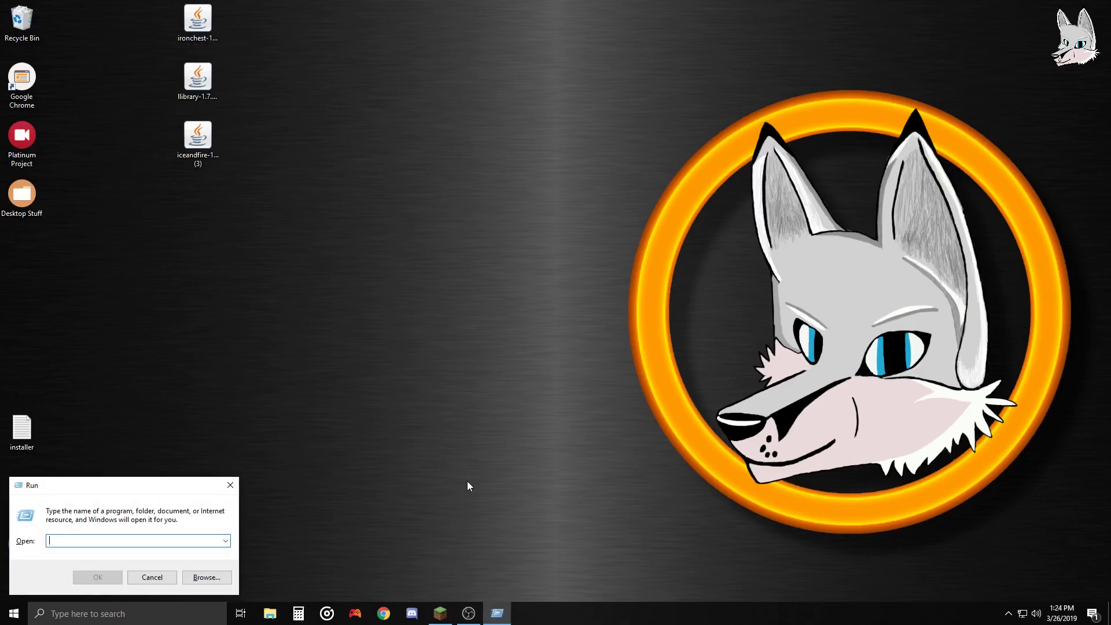
{"action": "type", "text": "%appdata%"}
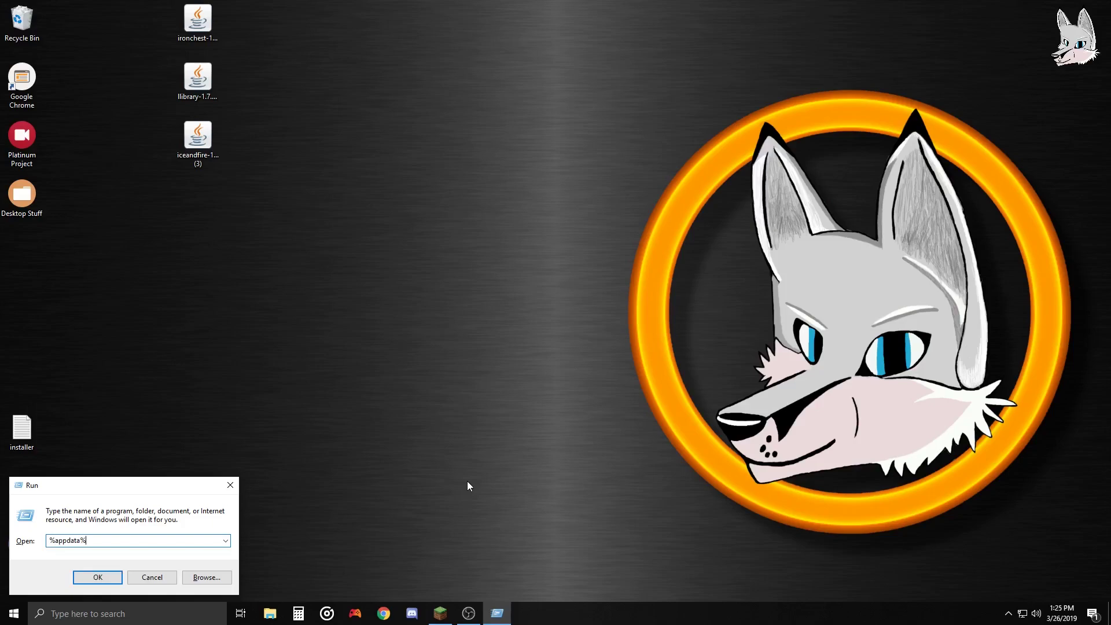
{"action": "key", "text": "Return"}
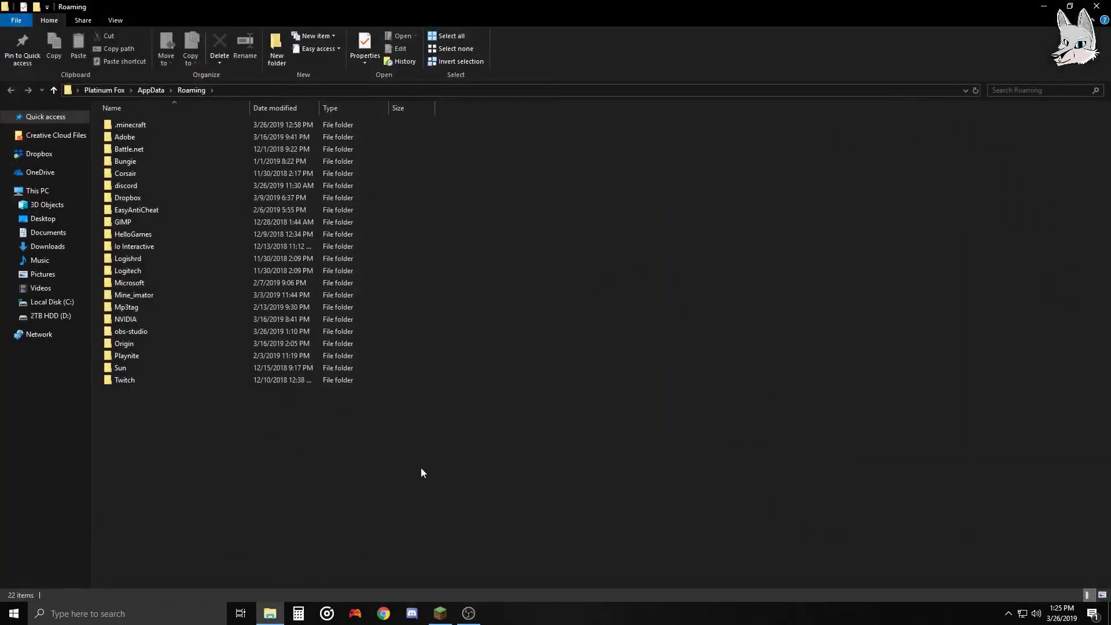
{"action": "double_click", "coordinate": [161, 120]}
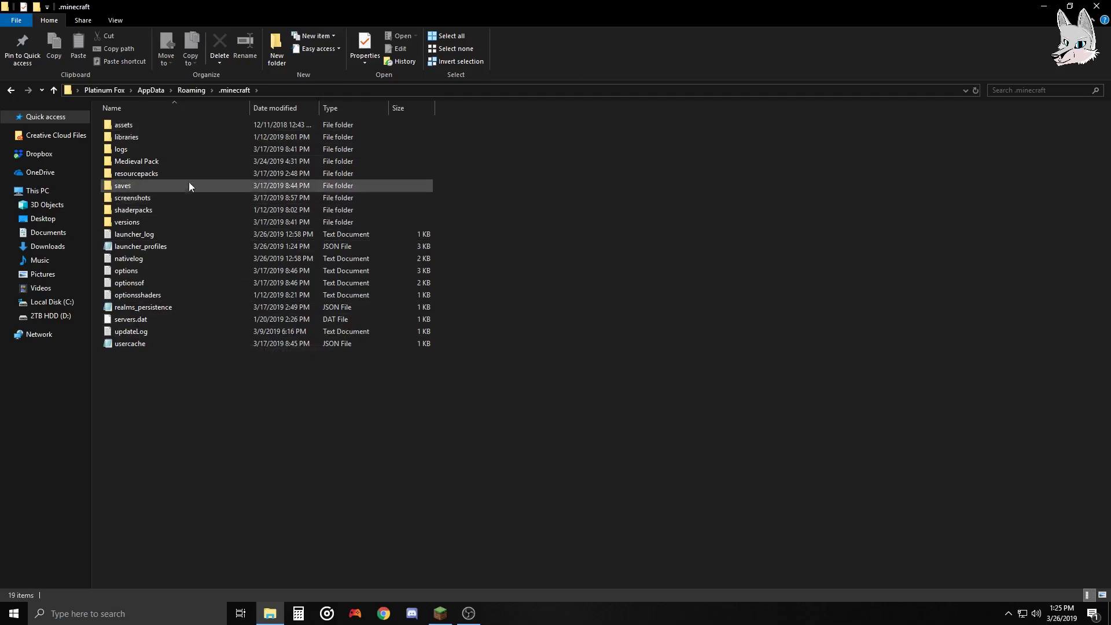
Create a folder named Youtube Test inside .minecraft and minimize the file window
{"action": "right_click", "coordinate": [153, 352]}
{"action": "mouse_move", "coordinate": [214, 494]}
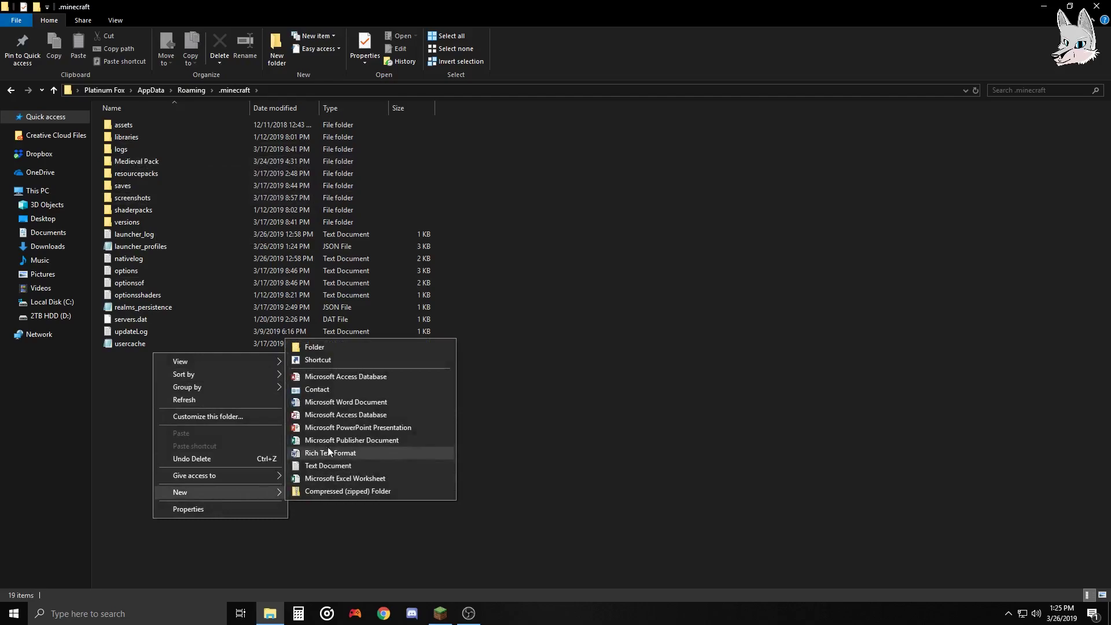
{"action": "left_click", "coordinate": [366, 347]}
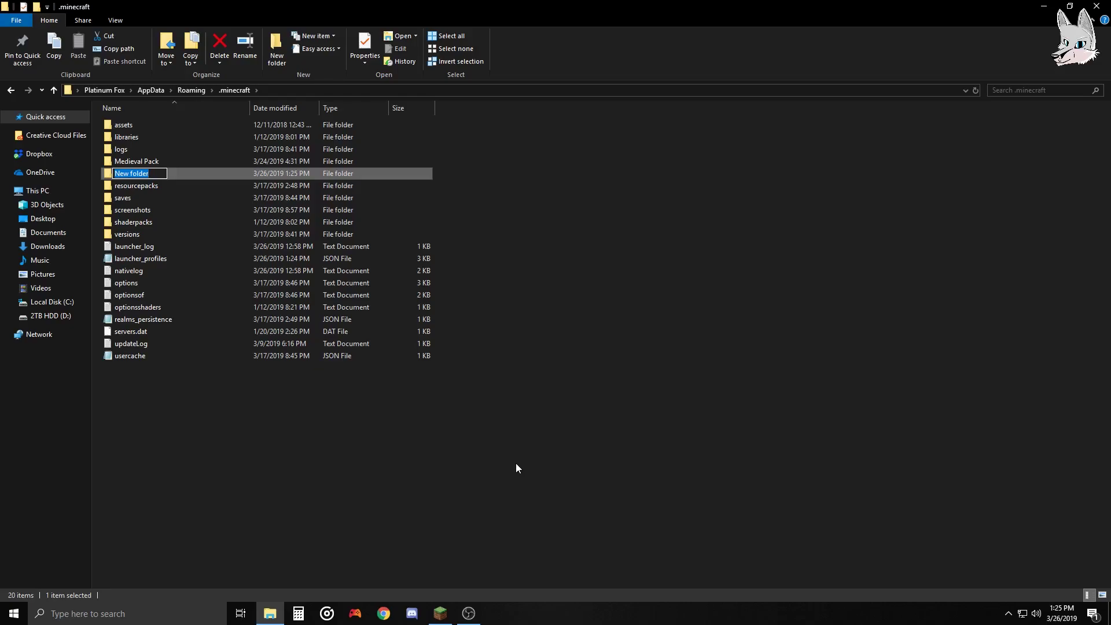
{"action": "type", "text": "Youtube Test"}
{"action": "key", "text": "ctrl+a"}
{"action": "left_click", "coordinate": [501, 435]}
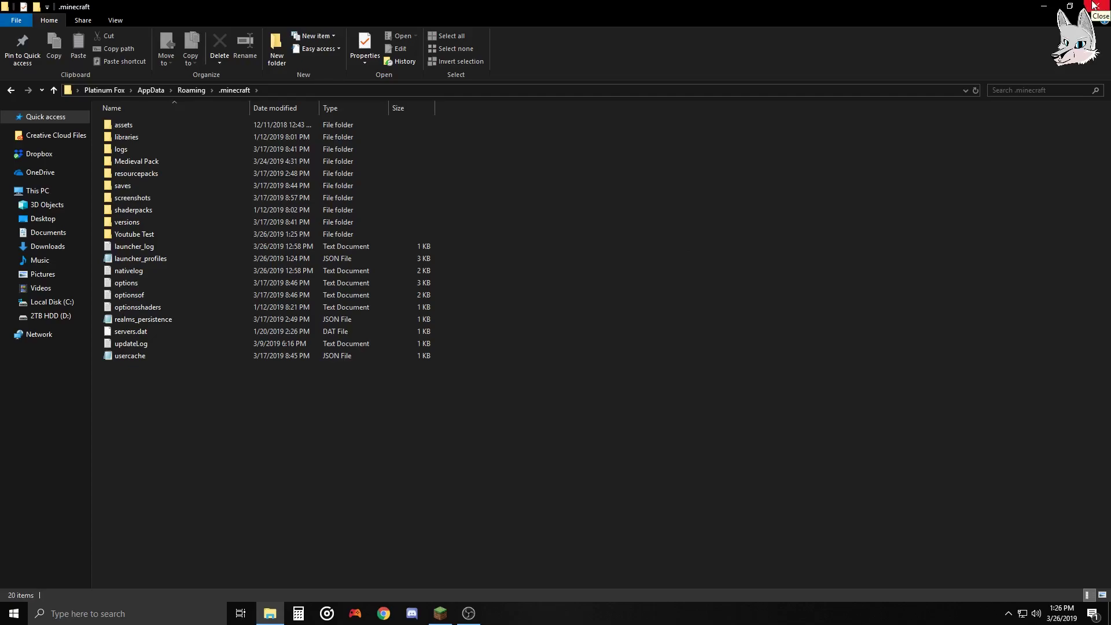
{"action": "left_click", "coordinate": [1044, 8]}
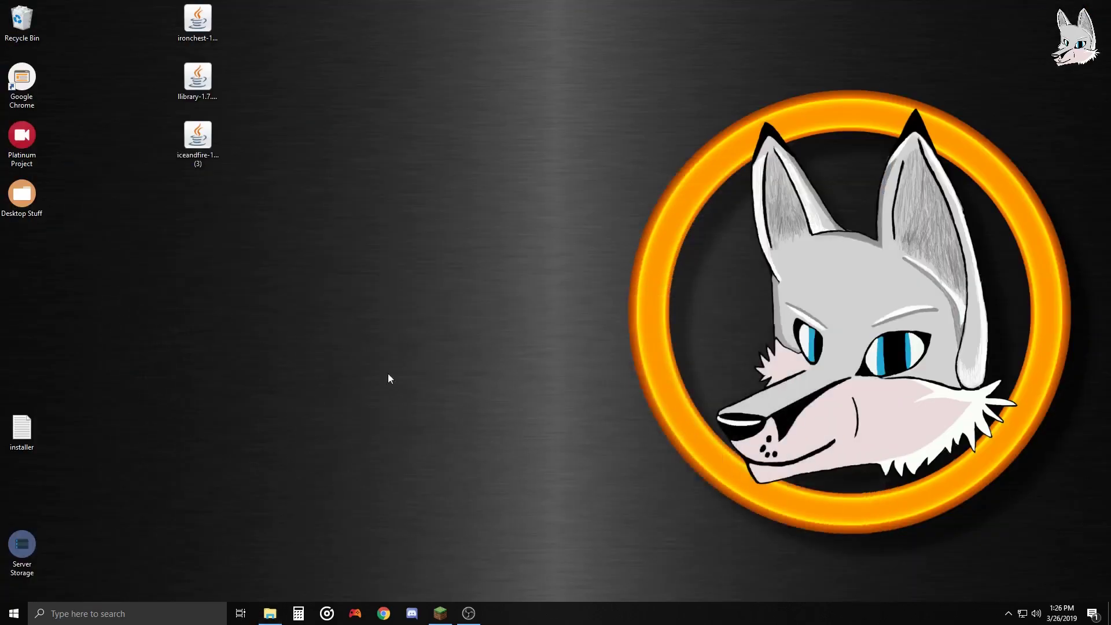
Switch to the Minecraft Launcher and show its launch options with Advanced settings enabled
{"action": "left_click", "coordinate": [439, 615]}
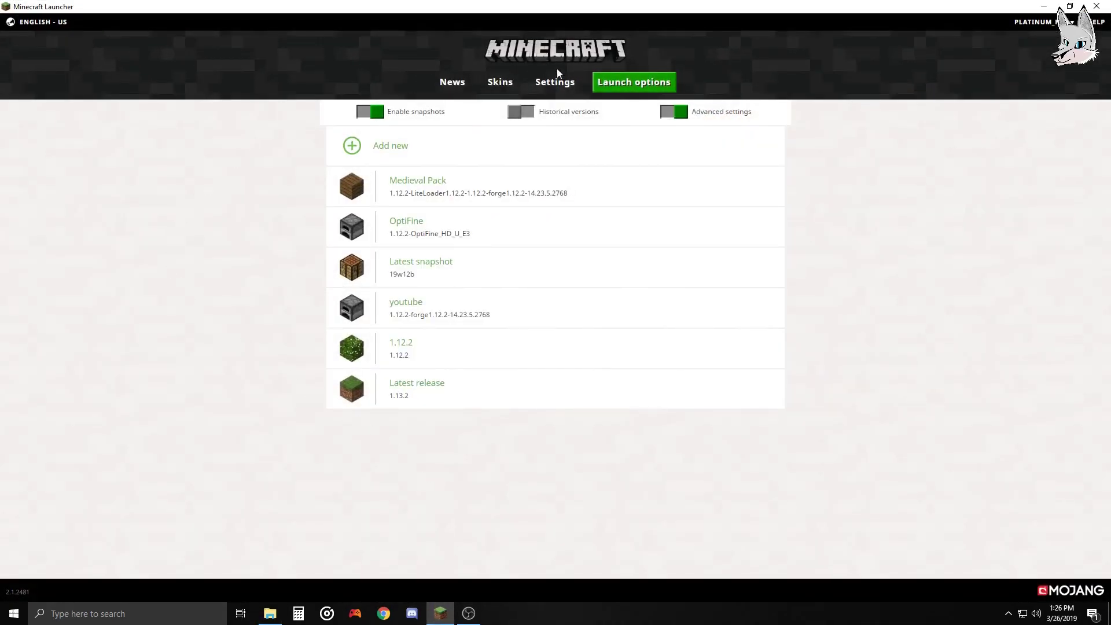
{"action": "left_click", "coordinate": [439, 83]}
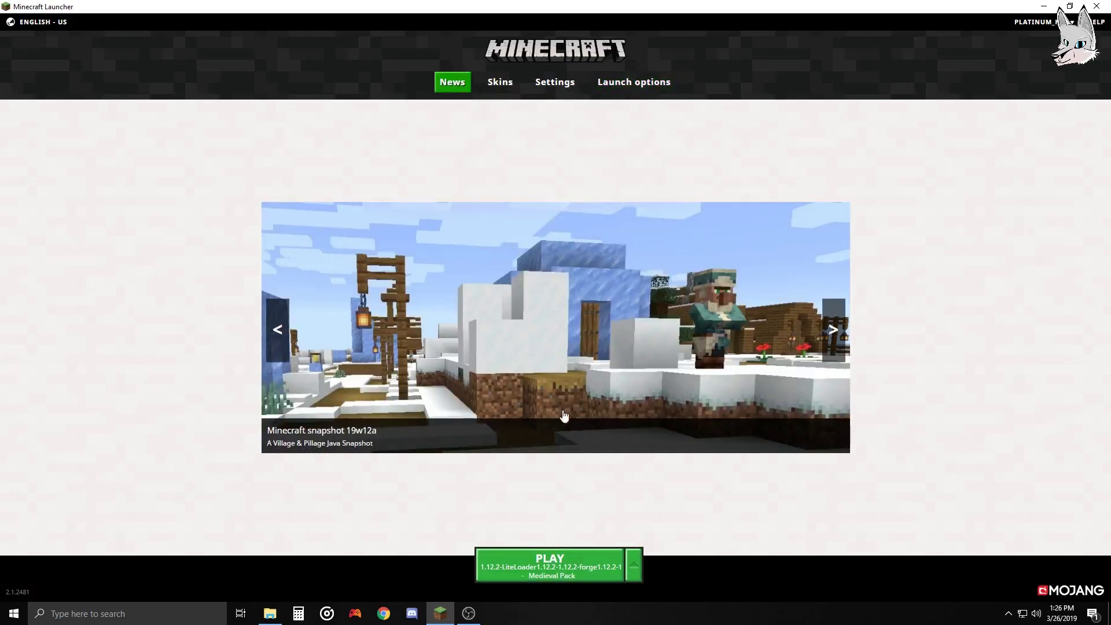
{"action": "left_click", "coordinate": [641, 86]}
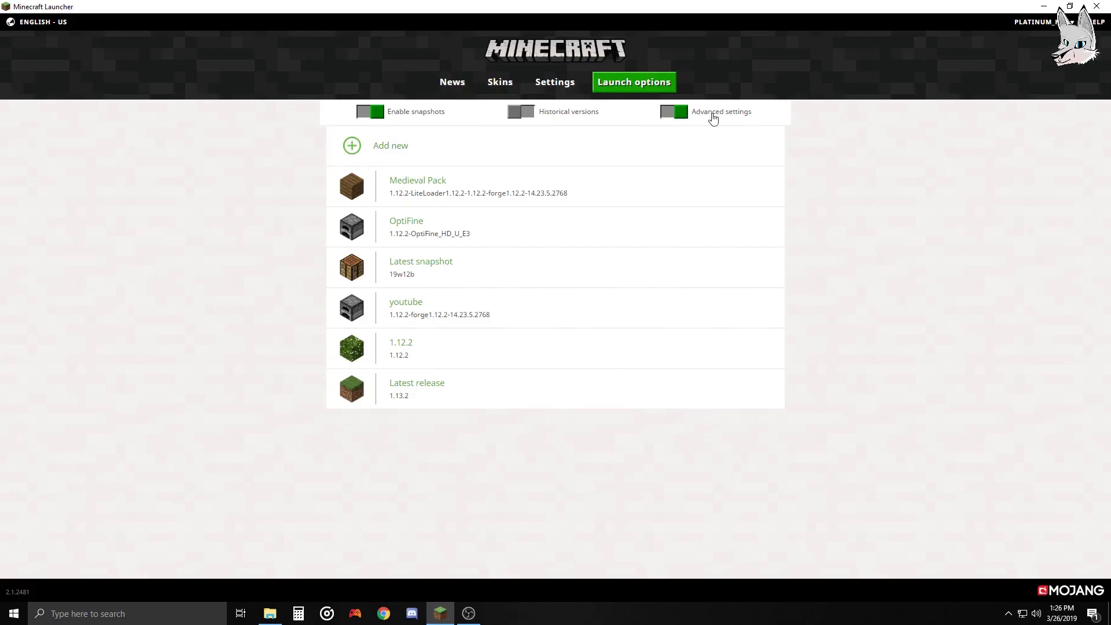
{"action": "left_click", "coordinate": [678, 119]}
{"action": "left_click", "coordinate": [678, 119]}
Add a new launch configuration named Youtube Showcase
{"action": "left_click", "coordinate": [392, 152]}
{"action": "left_click", "coordinate": [473, 159]}
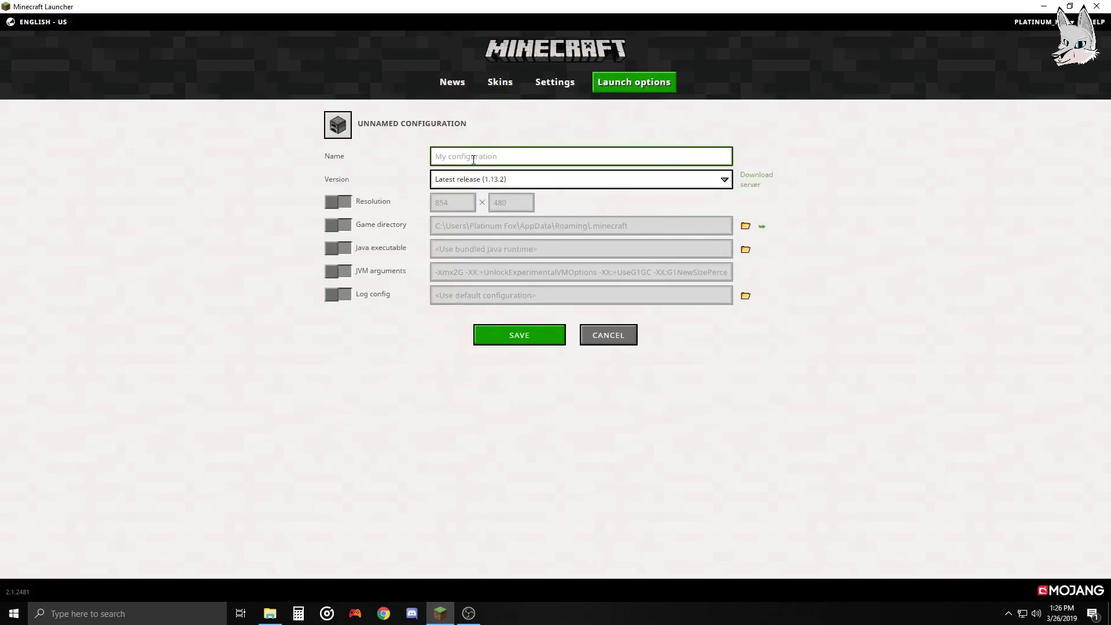
{"action": "type", "text": "Yout"}
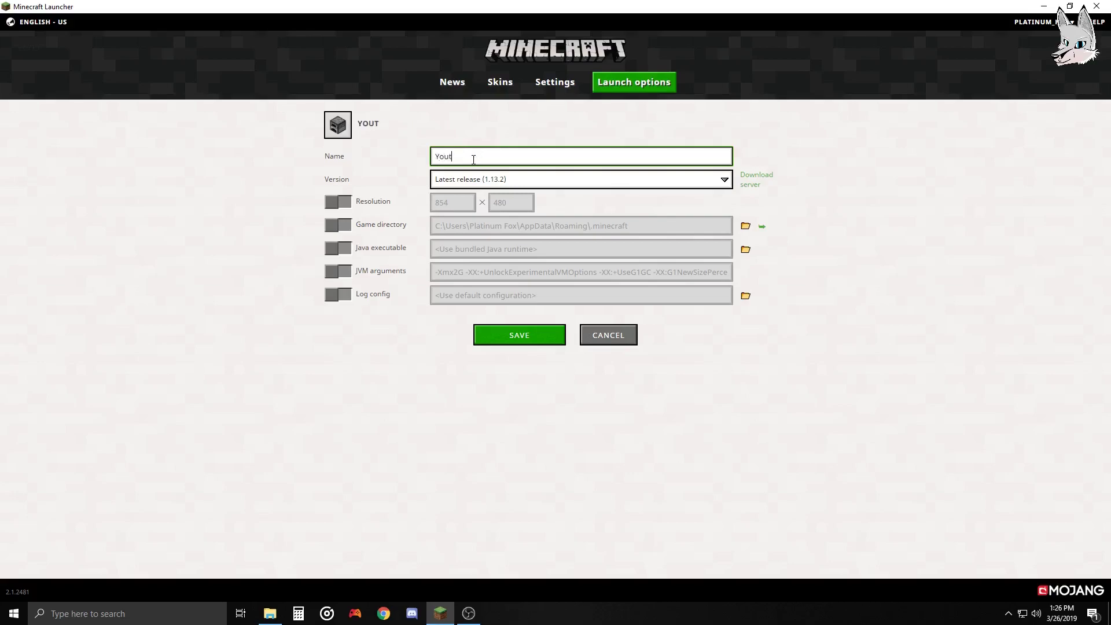
{"action": "type", "text": "ube Showcase"}
Give the Youtube Showcase configuration the redstone block icon and set its version to release 1.12.2-forge1.12.2-14.23.5.2768
{"action": "left_click", "coordinate": [338, 124]}
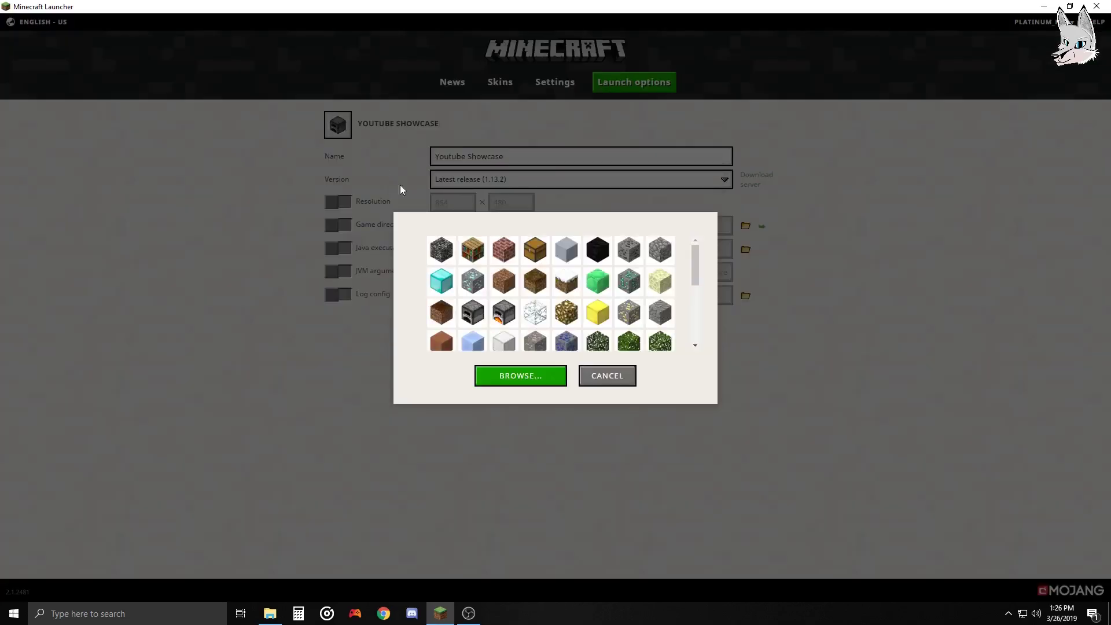
{"action": "scroll", "coordinate": [490, 270], "scroll_direction": "down", "scroll_amount": 2}
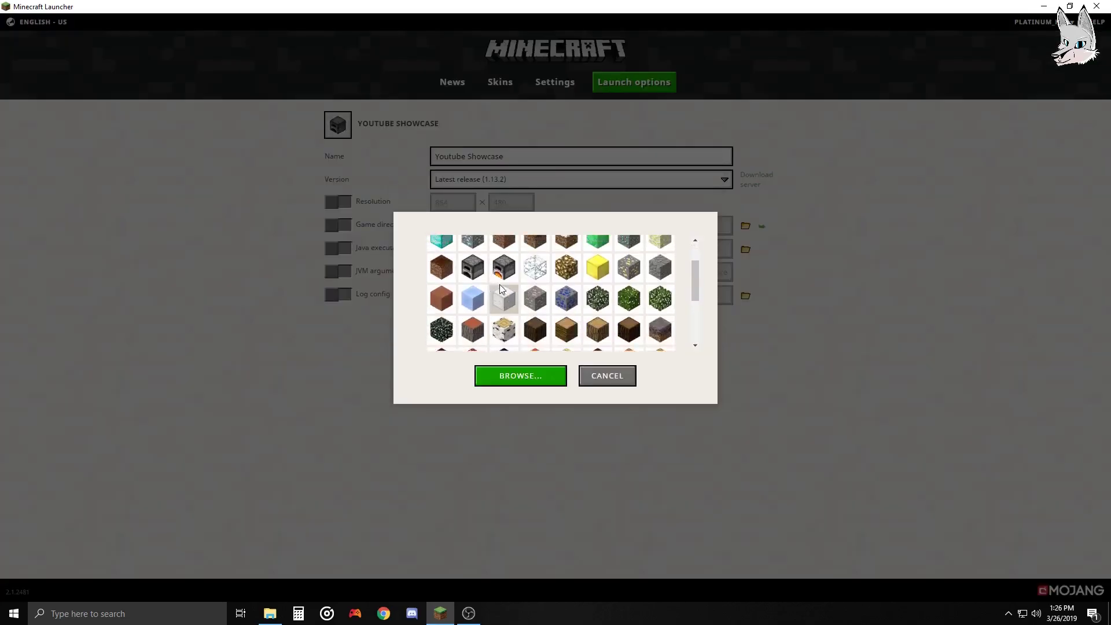
{"action": "scroll", "coordinate": [526, 288], "scroll_direction": "down", "scroll_amount": 2}
{"action": "left_click", "coordinate": [573, 279]}
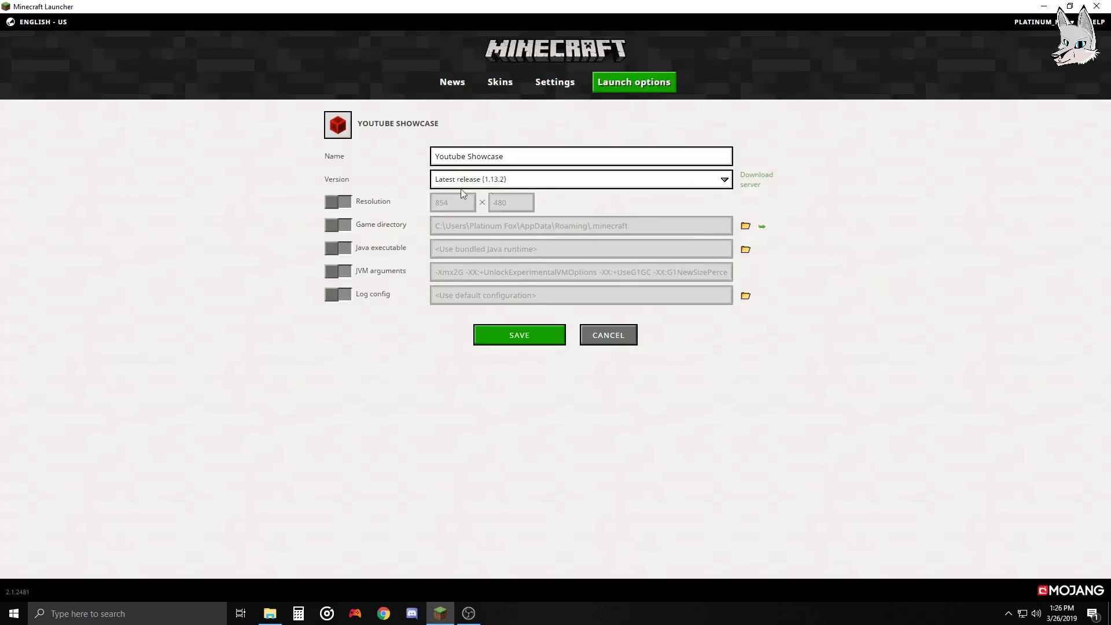
{"action": "left_click", "coordinate": [685, 182]}
{"action": "left_click", "coordinate": [474, 393]}
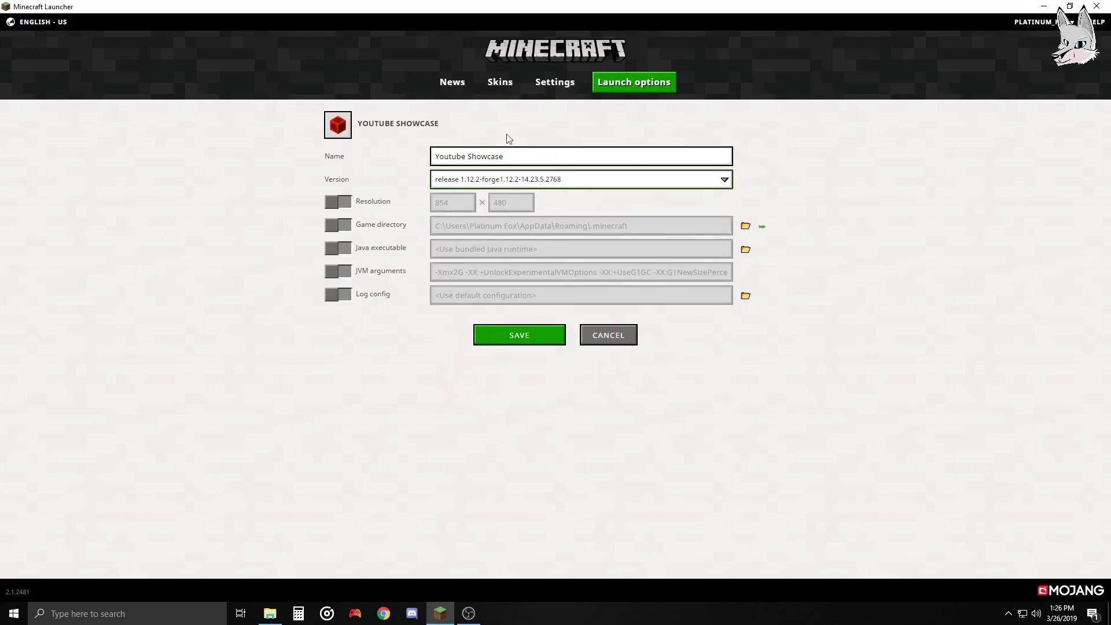
Enable a custom game directory for the configuration and point it to the Youtube Test folder inside .minecraft
{"action": "left_click", "coordinate": [340, 227]}
{"action": "left_click", "coordinate": [632, 227]}
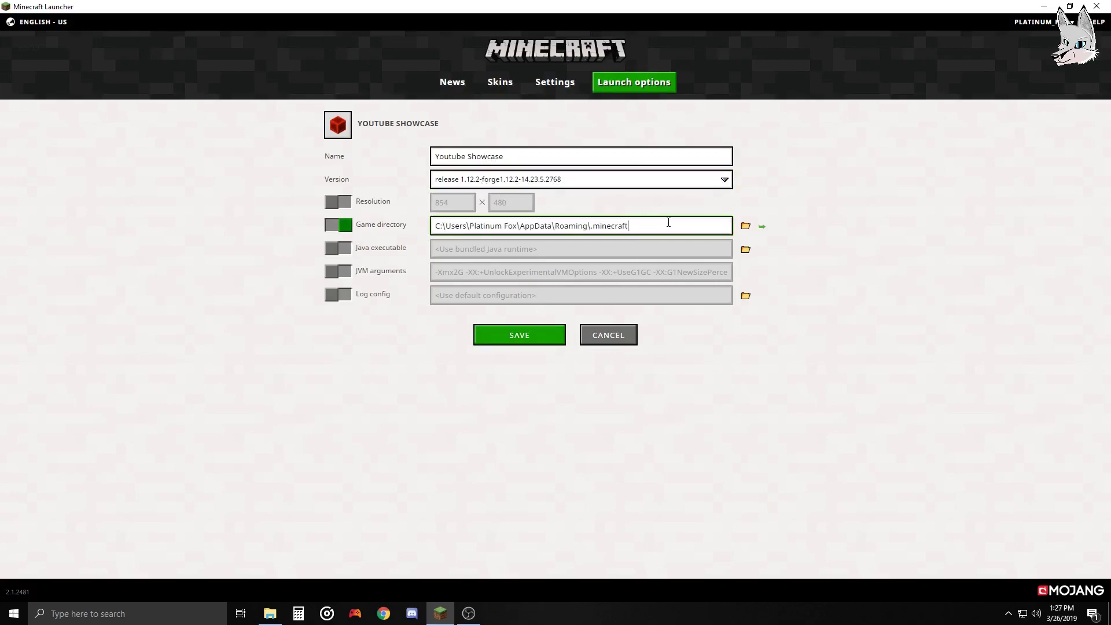
{"action": "type", "text": "\\"}
{"action": "type", "text": "Youtube Test"}
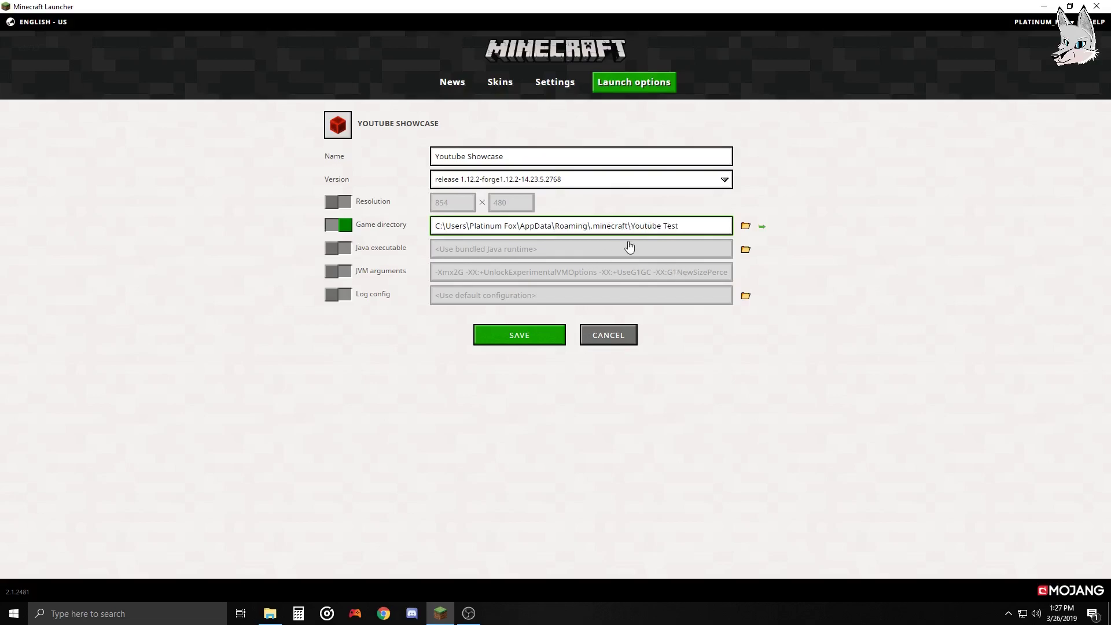